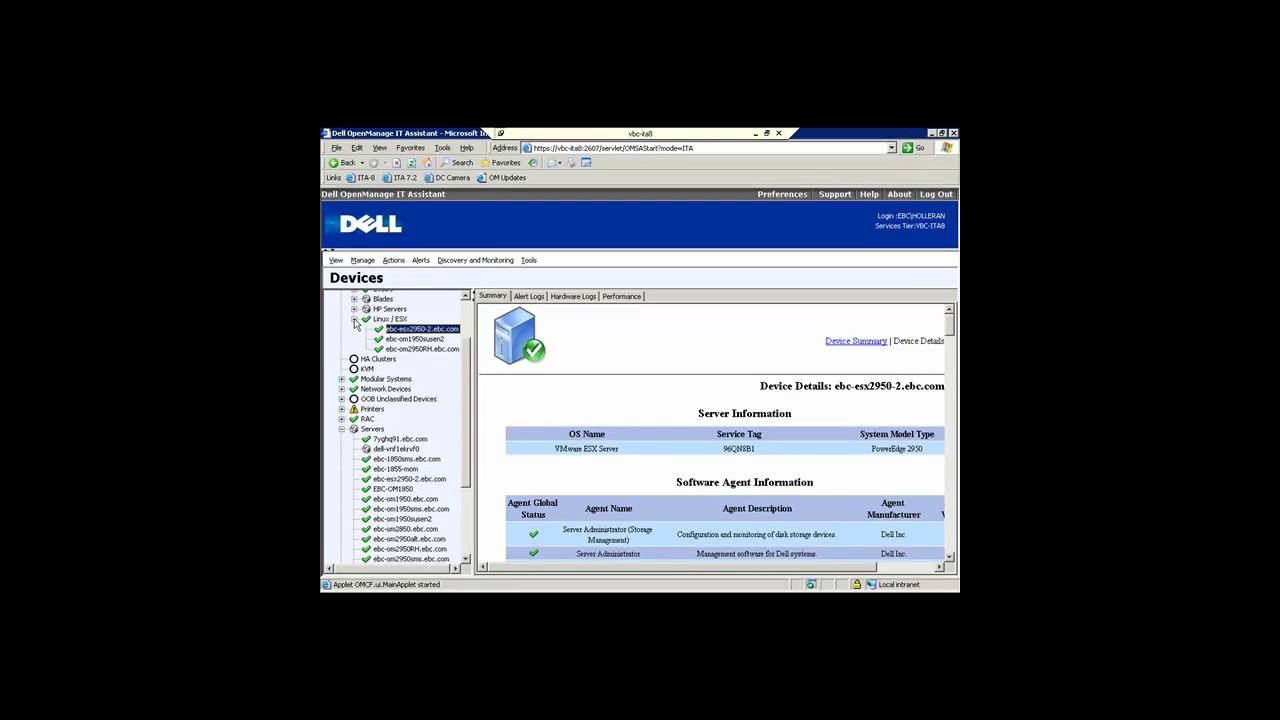
Select the EBC Servers group in the device tree to show subgroup totals and health counts, including 5 Blades
{"action": "left_click", "coordinate": [355, 323]}
{"action": "left_click", "coordinate": [391, 319]}
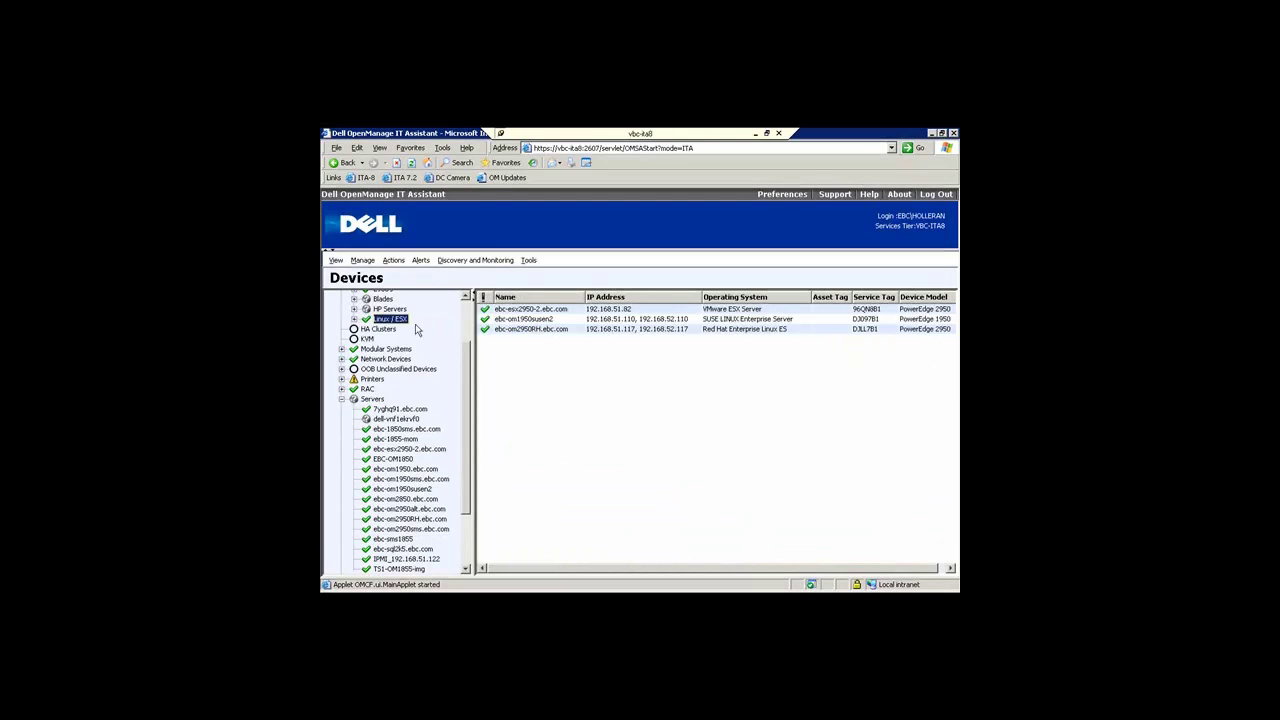
{"action": "left_click_drag", "start_coordinate": [469, 369], "coordinate": [466, 298]}
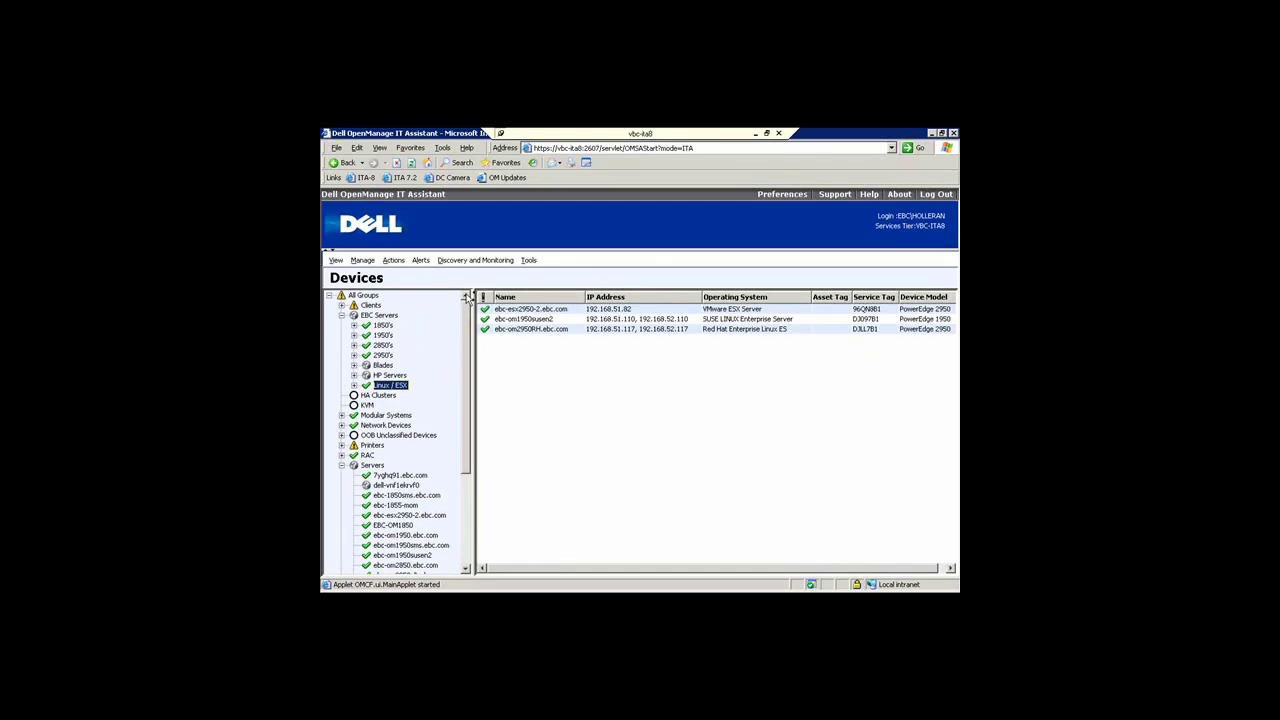
{"action": "left_click", "coordinate": [379, 315]}
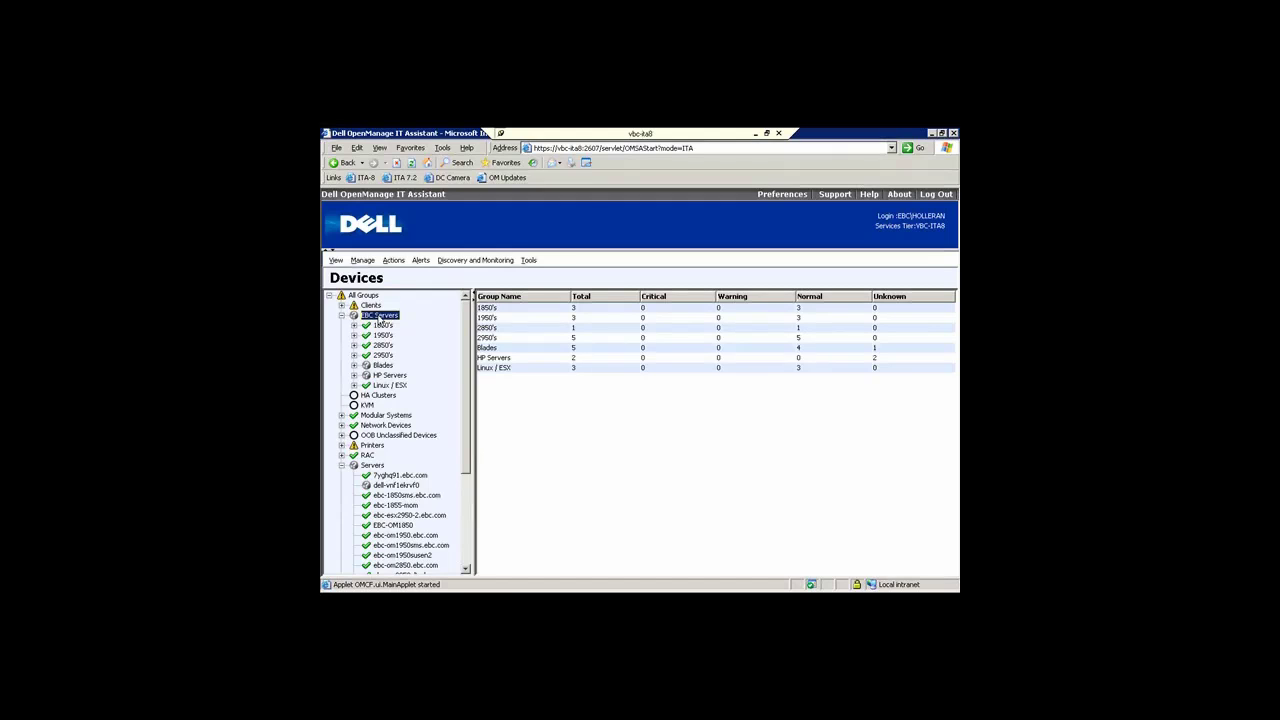
Edit the EBC Servers group and switch its device selection to a query
{"action": "right_click", "coordinate": [380, 318]}
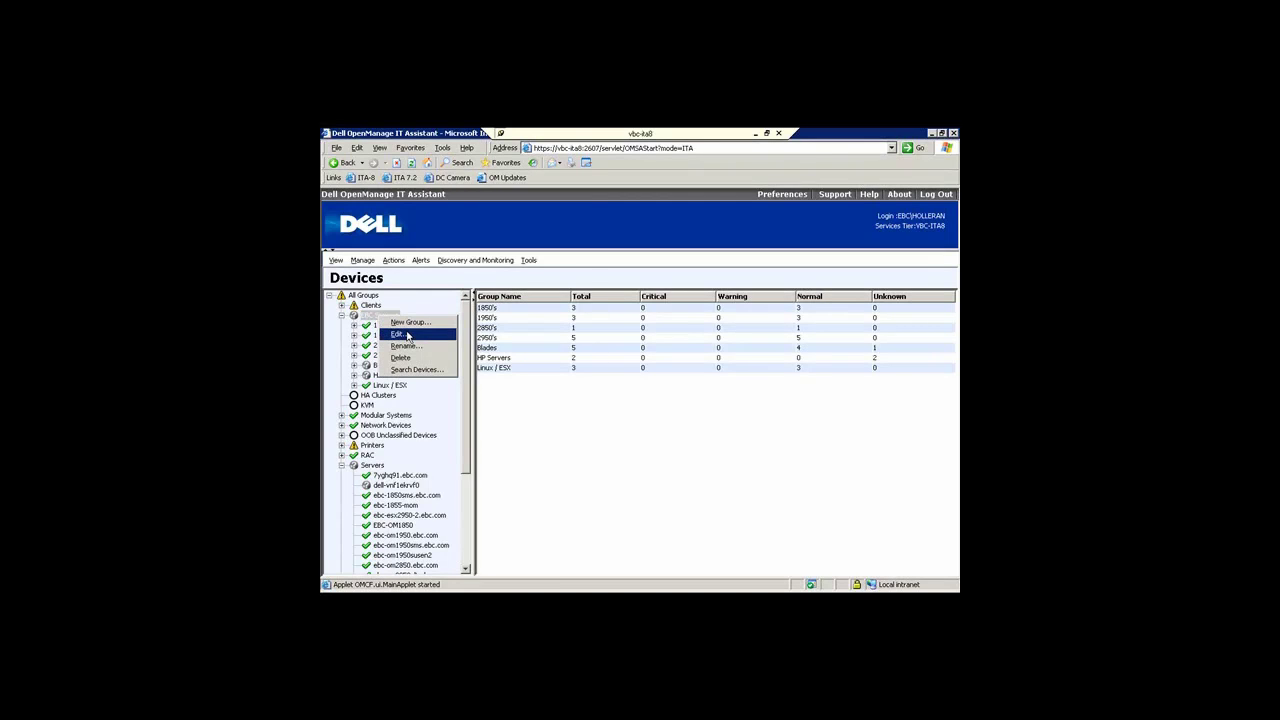
{"action": "left_click", "coordinate": [407, 336]}
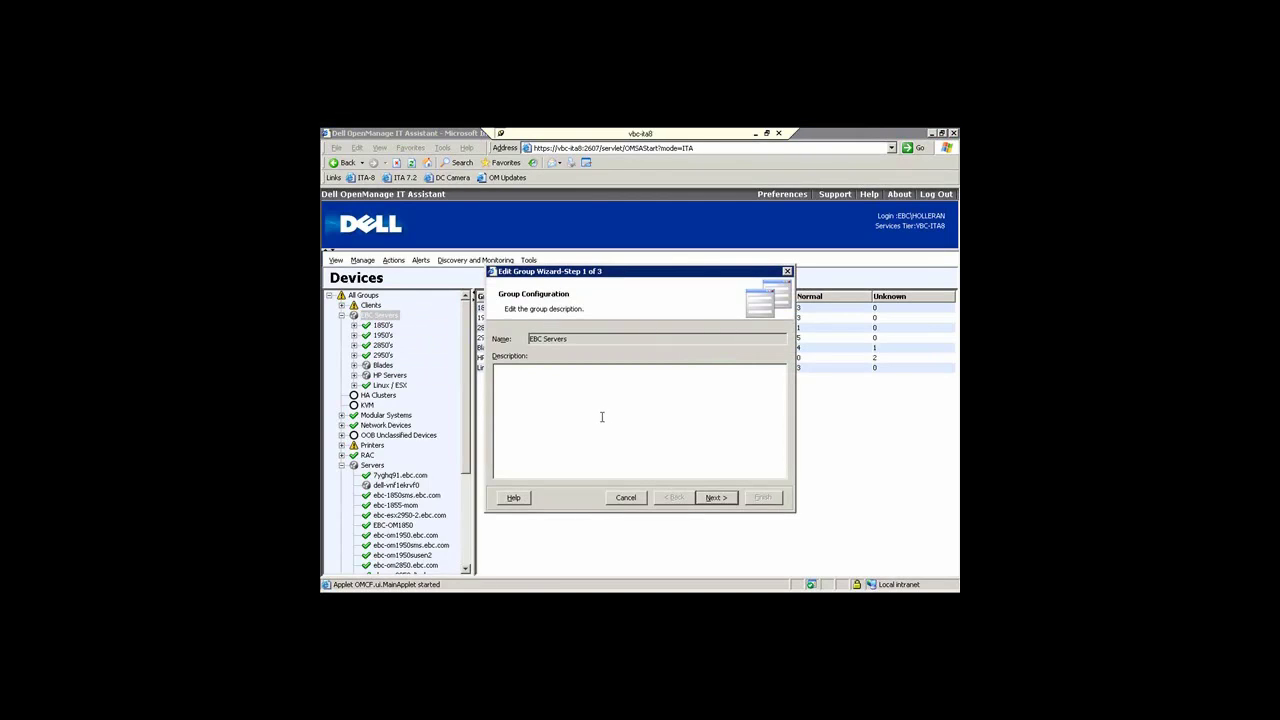
{"action": "left_click", "coordinate": [712, 498]}
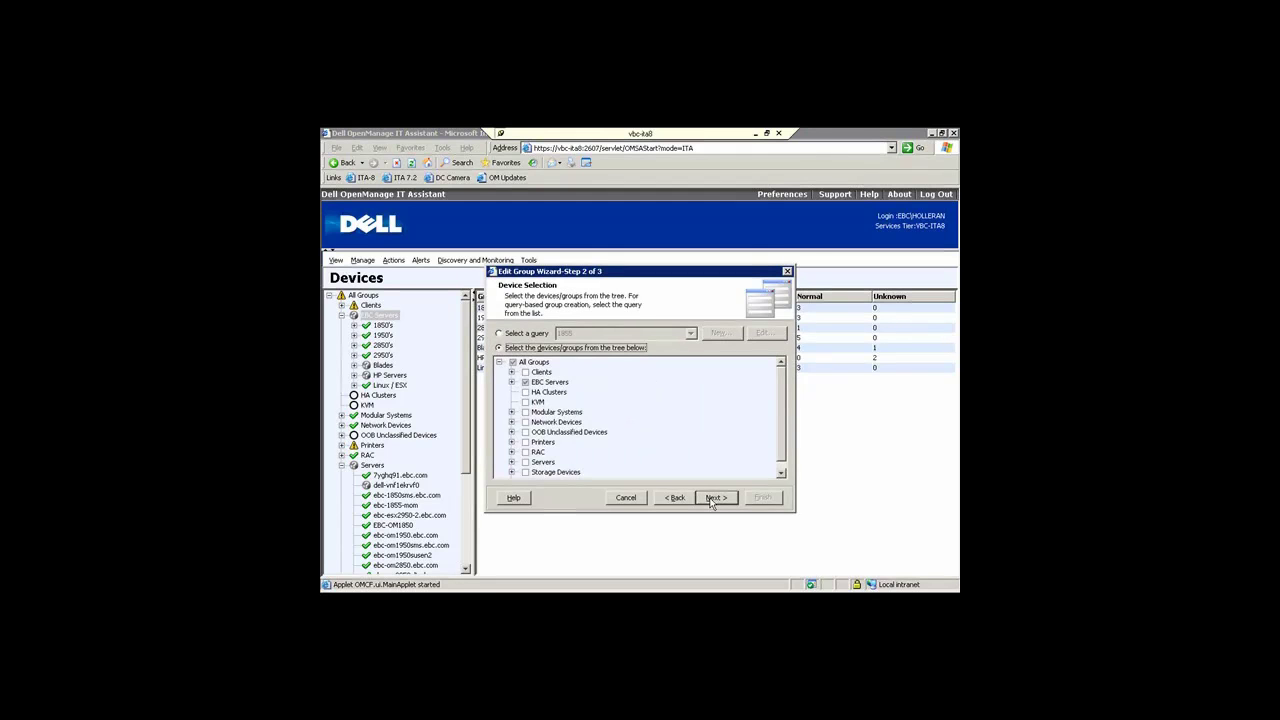
{"action": "left_click", "coordinate": [527, 337]}
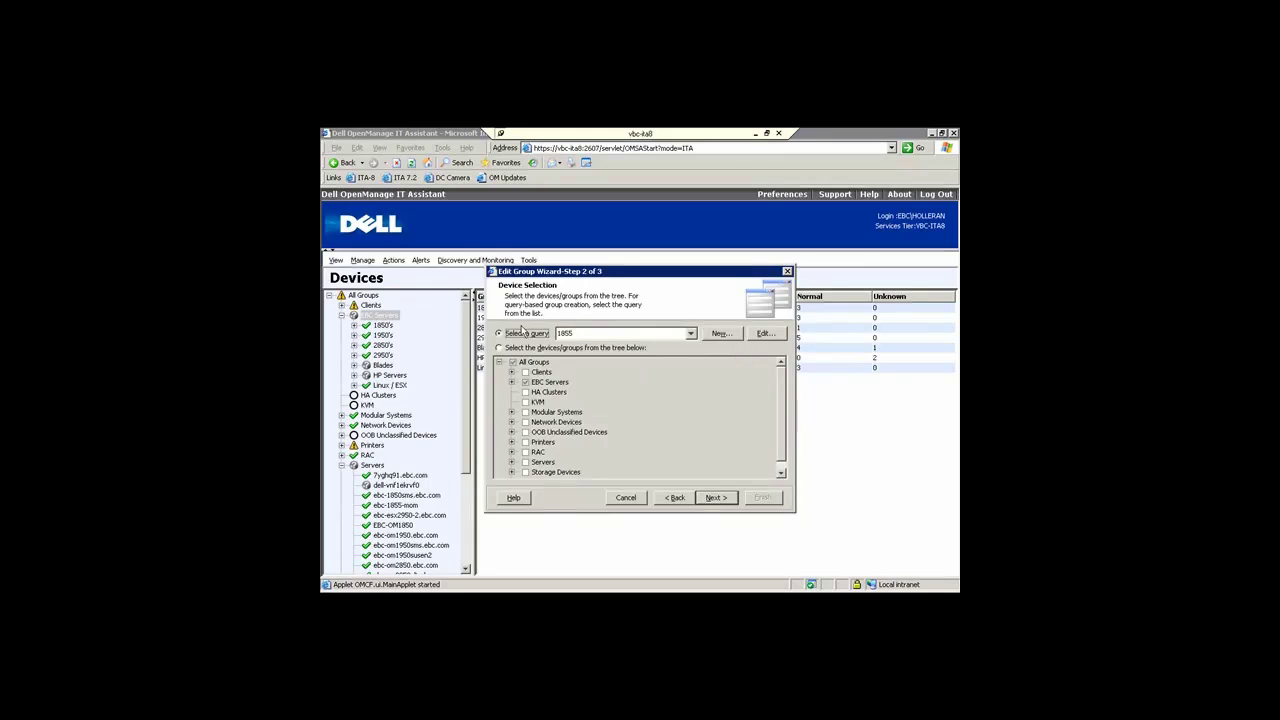
Run the 1855 query on Device Model, returning five matching devices
{"action": "left_click", "coordinate": [763, 333]}
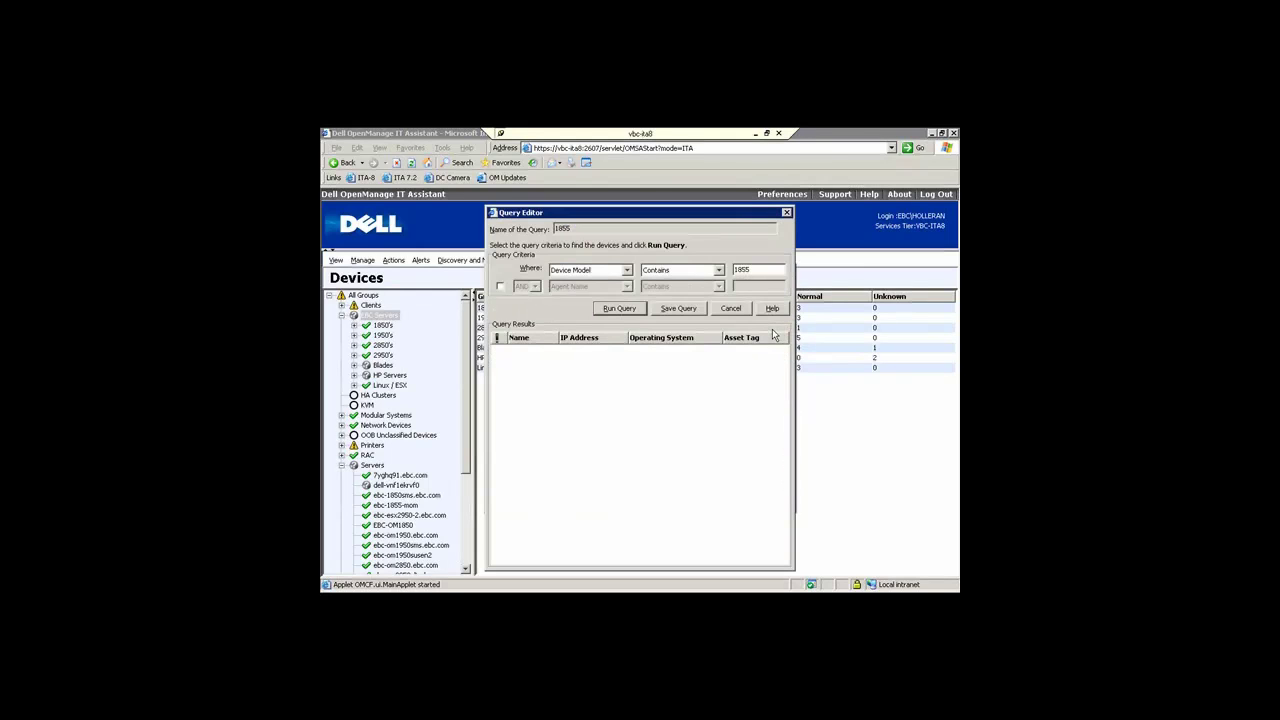
{"action": "left_click", "coordinate": [615, 272]}
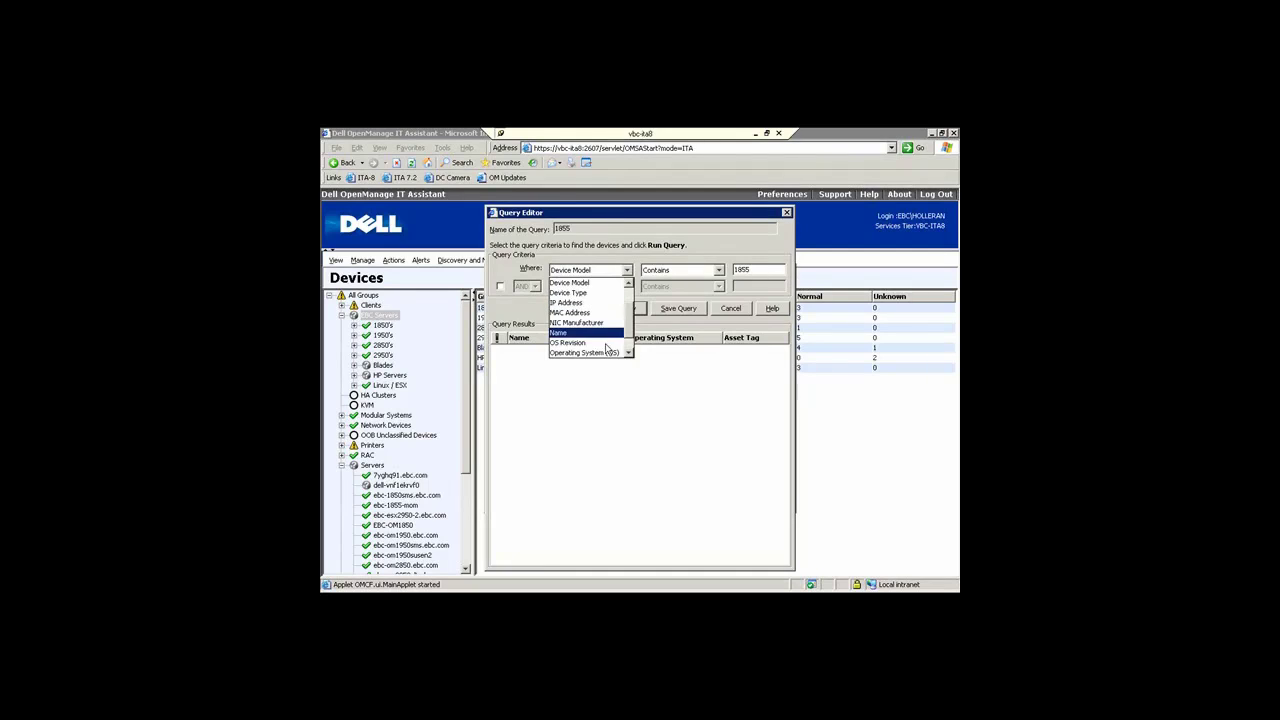
{"action": "scroll", "coordinate": [630, 345], "scroll_direction": "down", "scroll_amount": 1}
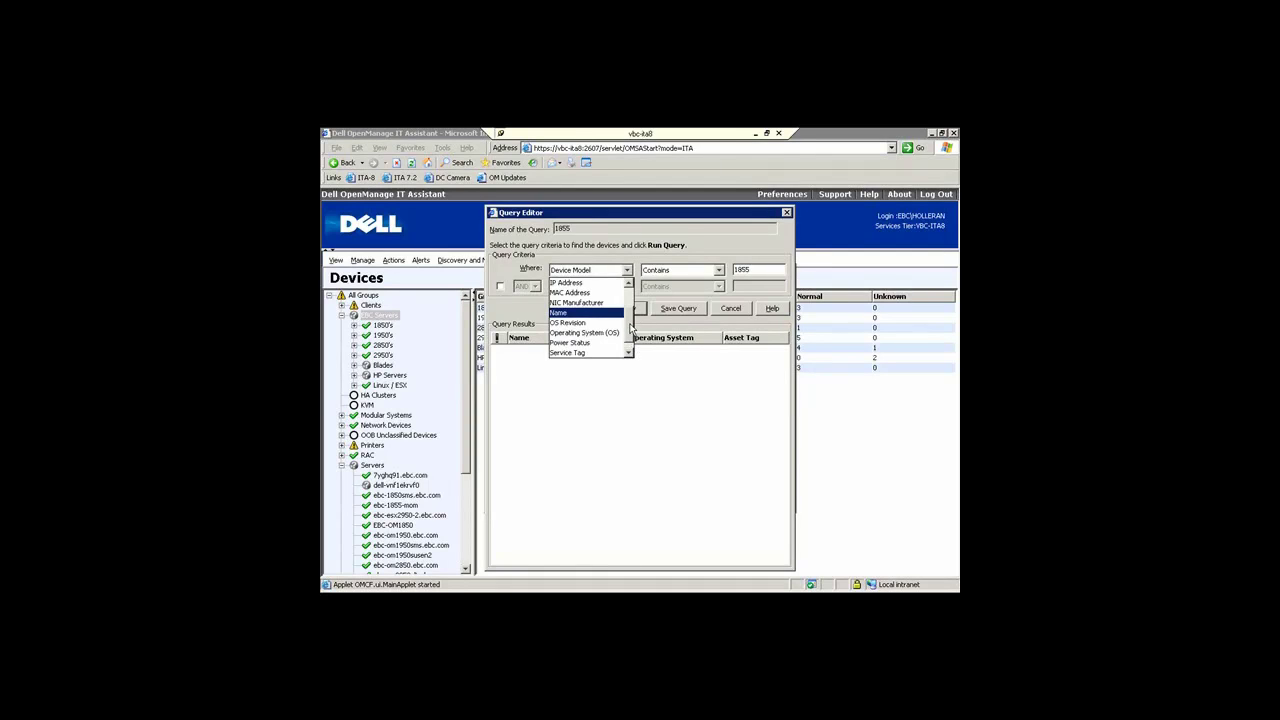
{"action": "scroll", "coordinate": [630, 325], "scroll_direction": "up", "scroll_amount": 3}
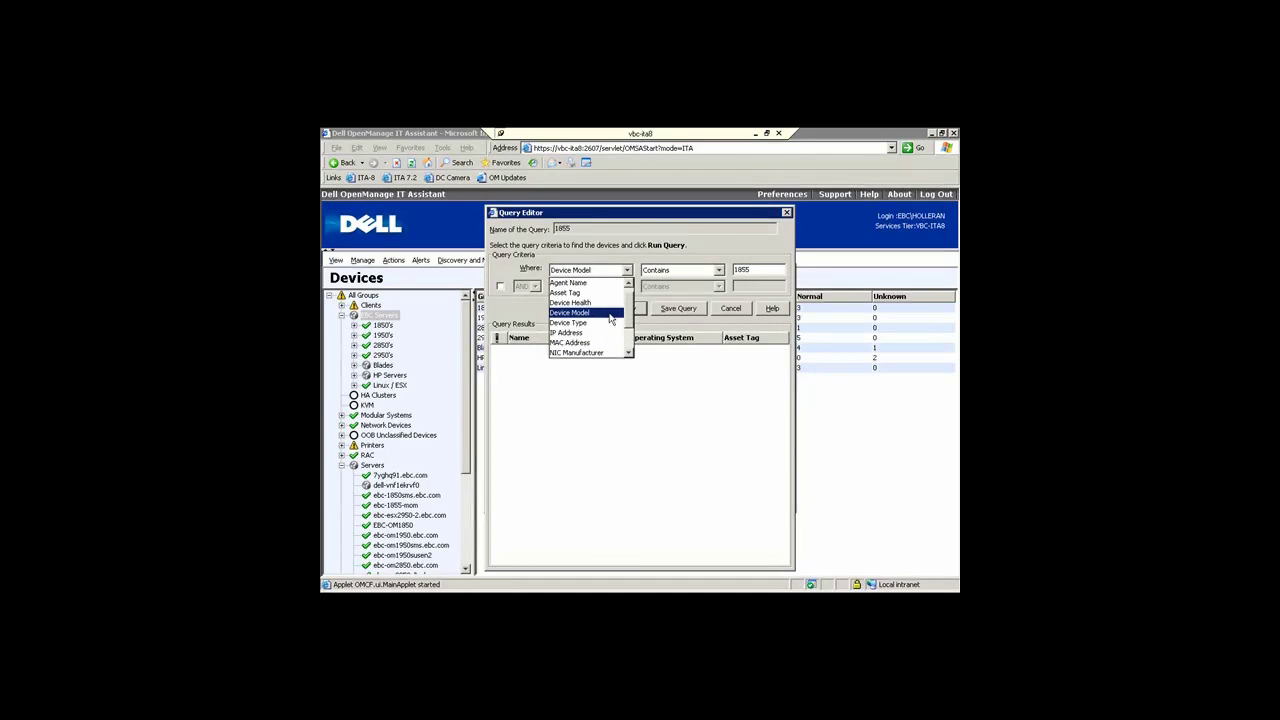
{"action": "left_click", "coordinate": [597, 314]}
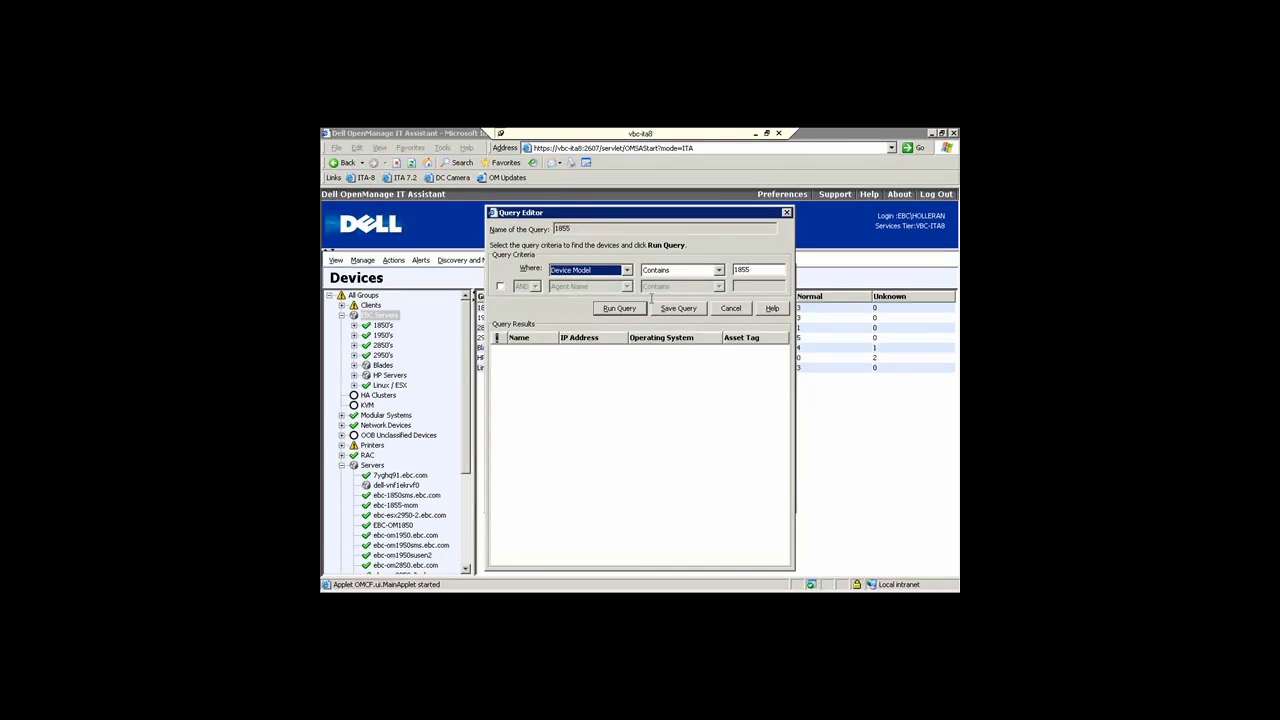
{"action": "left_click", "coordinate": [624, 313]}
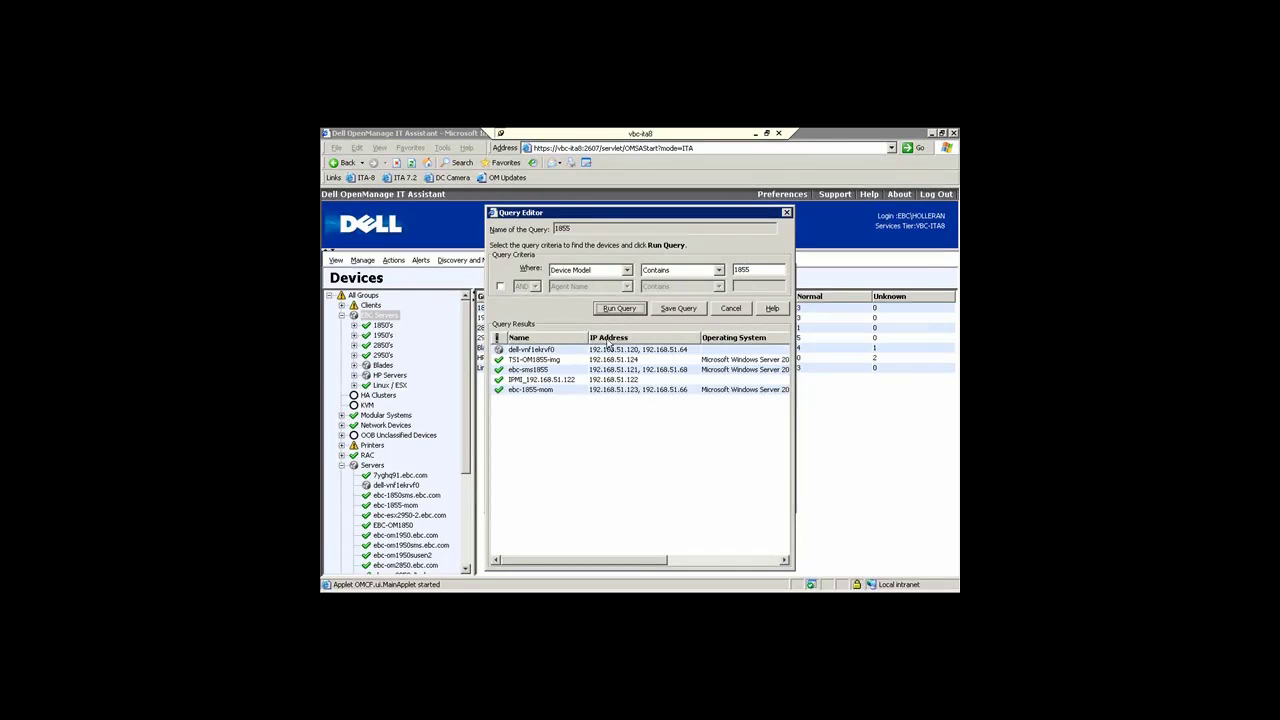
Close the Query Editor to return to wizard step 2 of 3 with query 1855 selected
{"action": "left_click", "coordinate": [680, 309]}
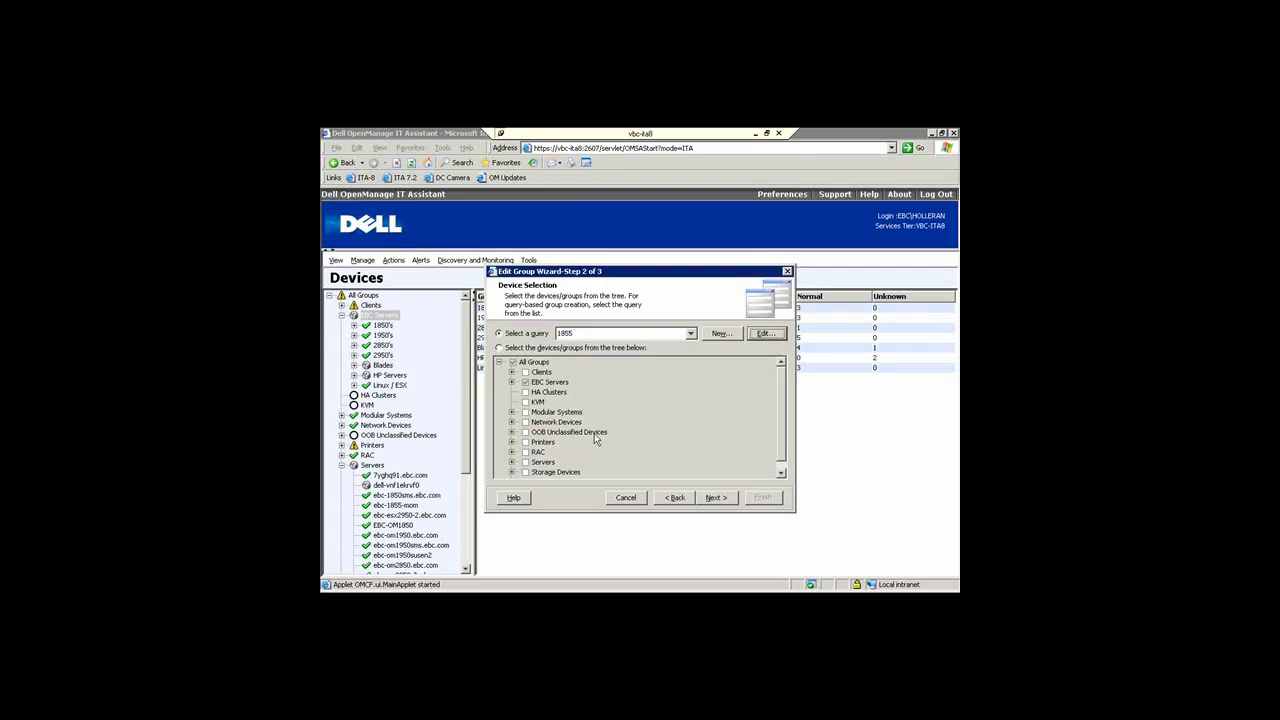
Cancel the Edit Group Wizard and open details for server ebc-om2950sms.ebc.com
{"action": "left_click", "coordinate": [627, 497]}
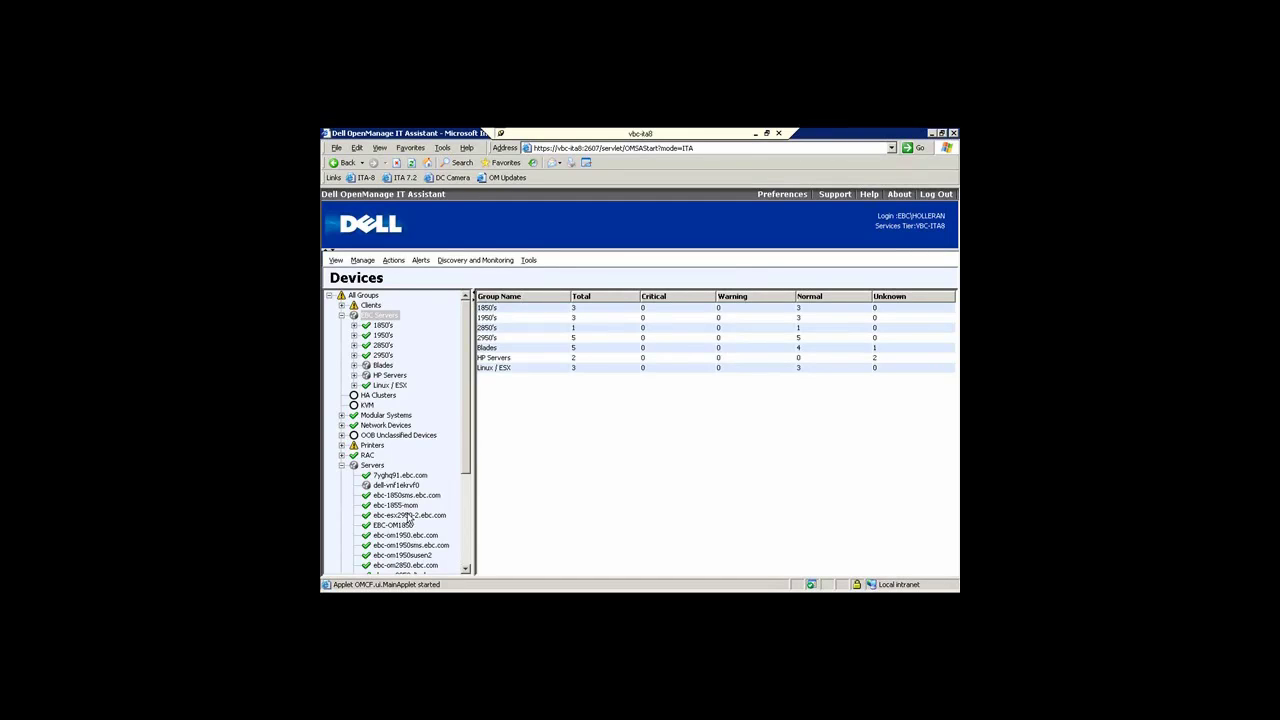
{"action": "left_click_drag", "start_coordinate": [466, 569], "coordinate": [468, 570]}
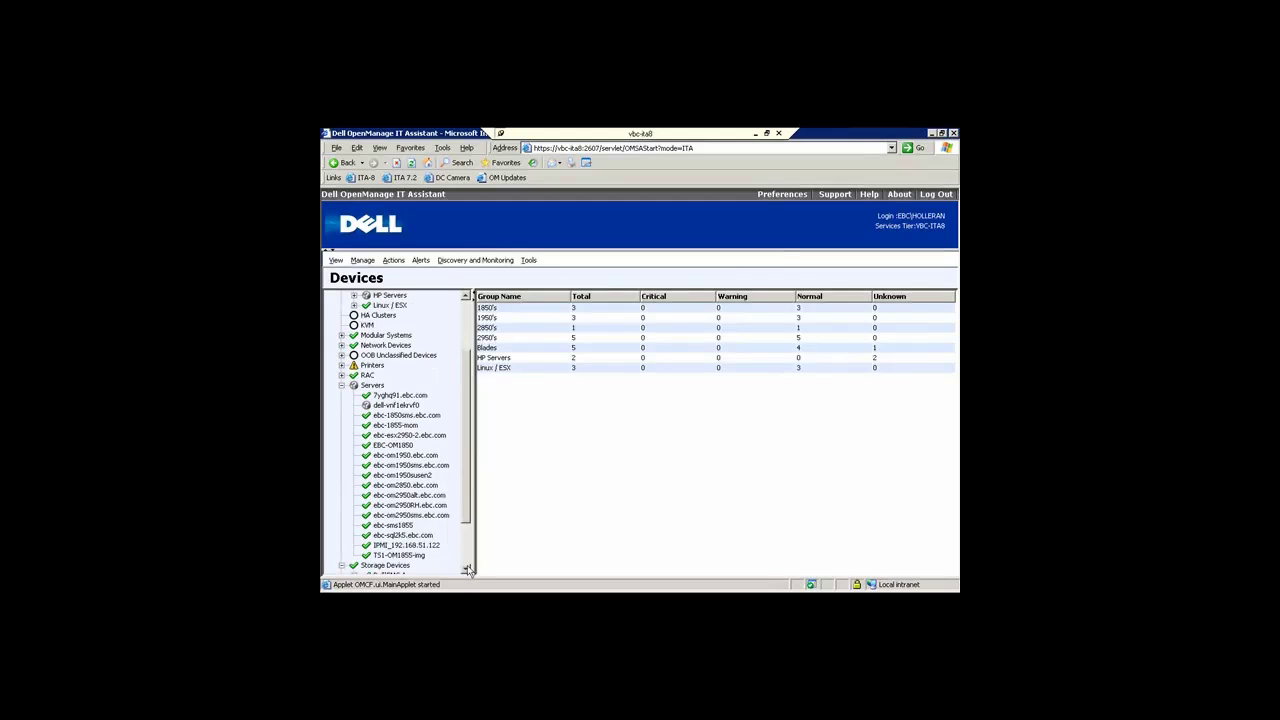
{"action": "left_click", "coordinate": [398, 515]}
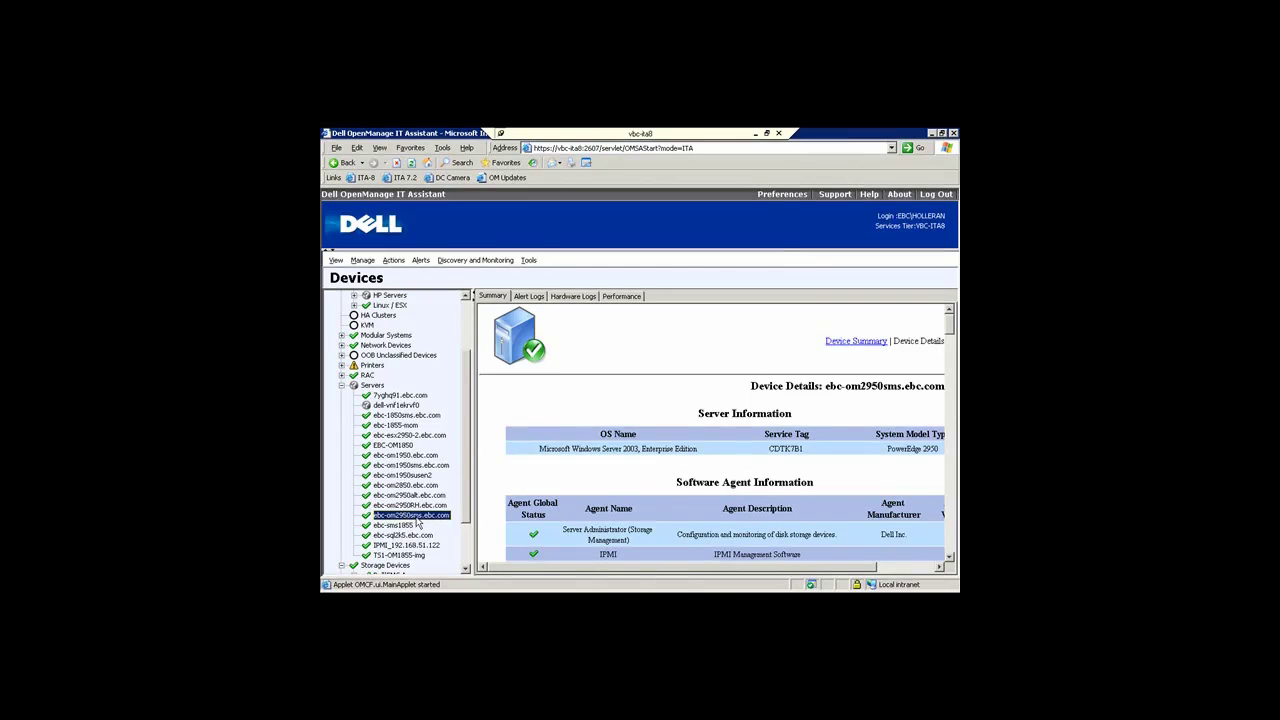
Dismiss the ebc-om2950sms.ebc.com action menu and scroll the device tree toward Storage Devices
{"action": "right_click", "coordinate": [417, 518]}
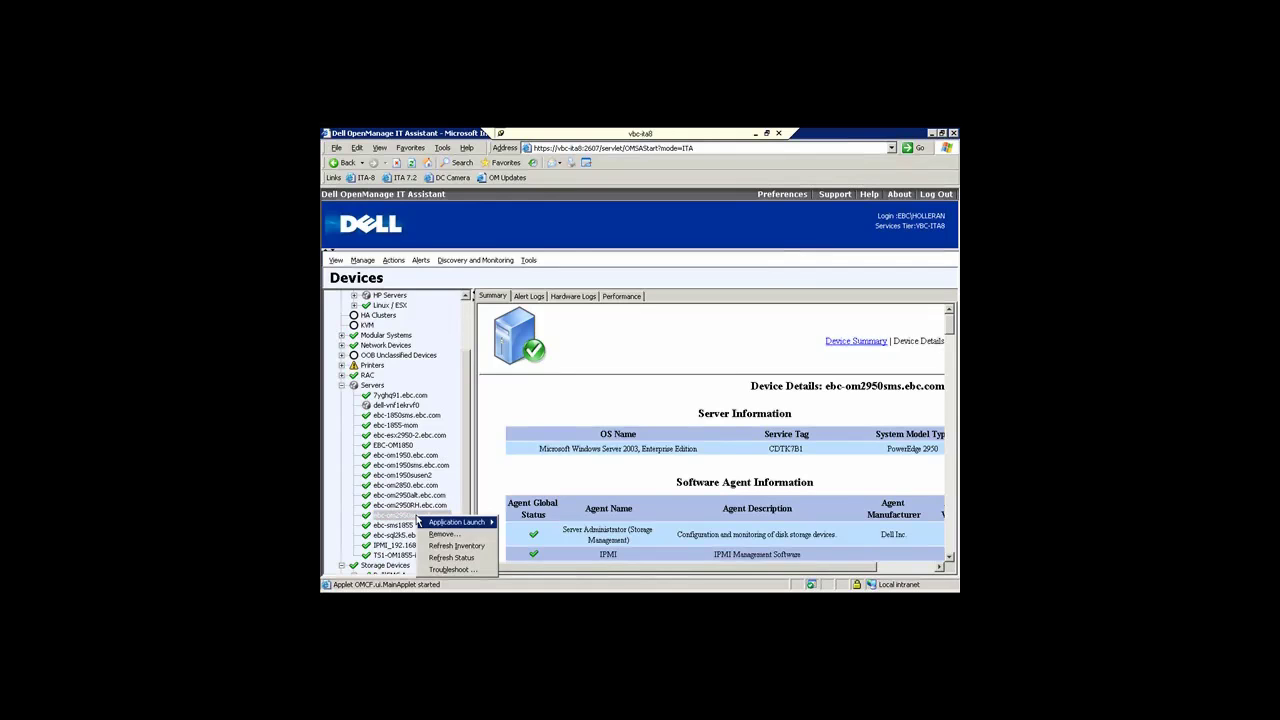
{"action": "mouse_move", "coordinate": [460, 527]}
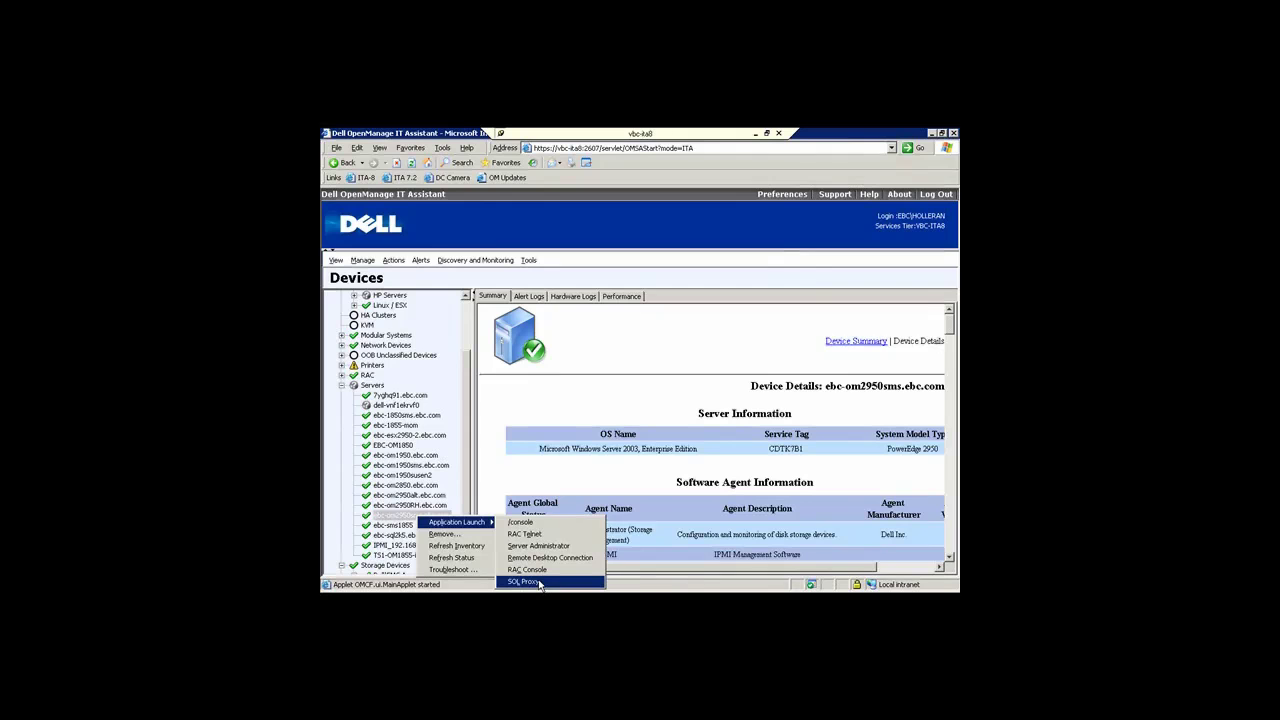
{"action": "left_click", "coordinate": [464, 489]}
{"action": "left_click_drag", "start_coordinate": [465, 490], "coordinate": [465, 509]}
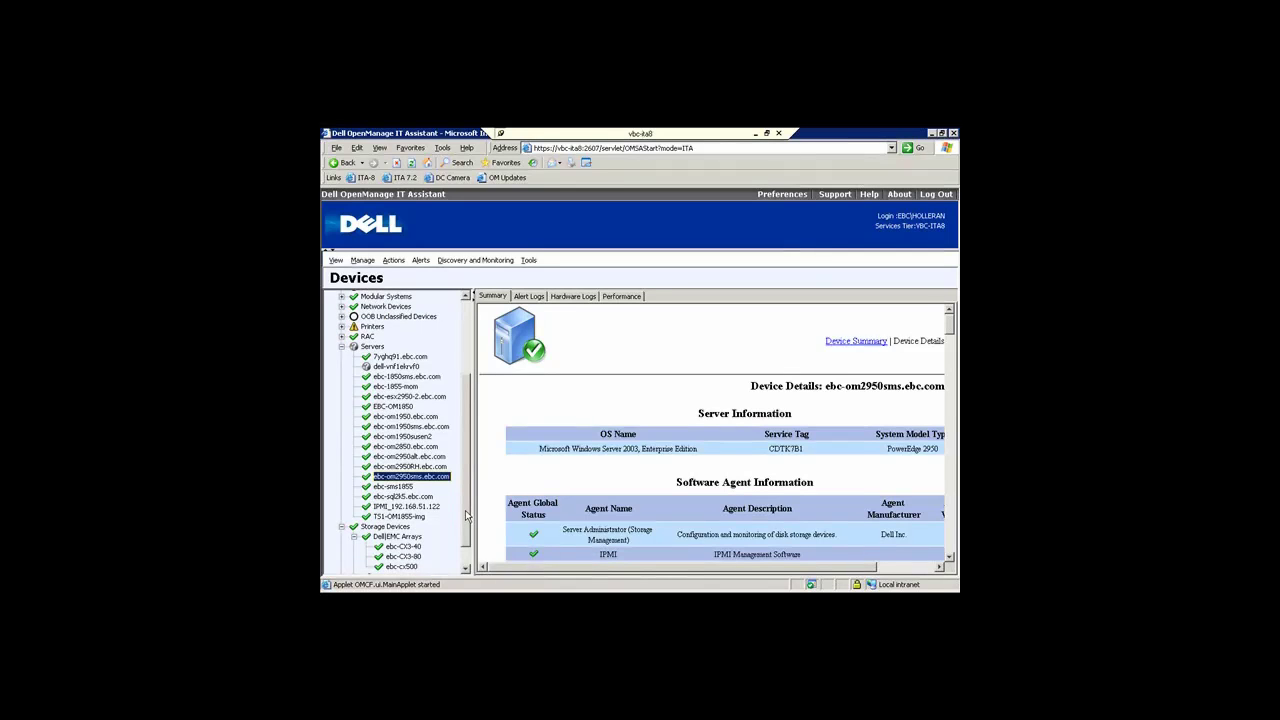
View server ebc-om2950alt.ebc.com's details, including NIC Information, and launch its Troubleshooting Tool
{"action": "left_click", "coordinate": [414, 457]}
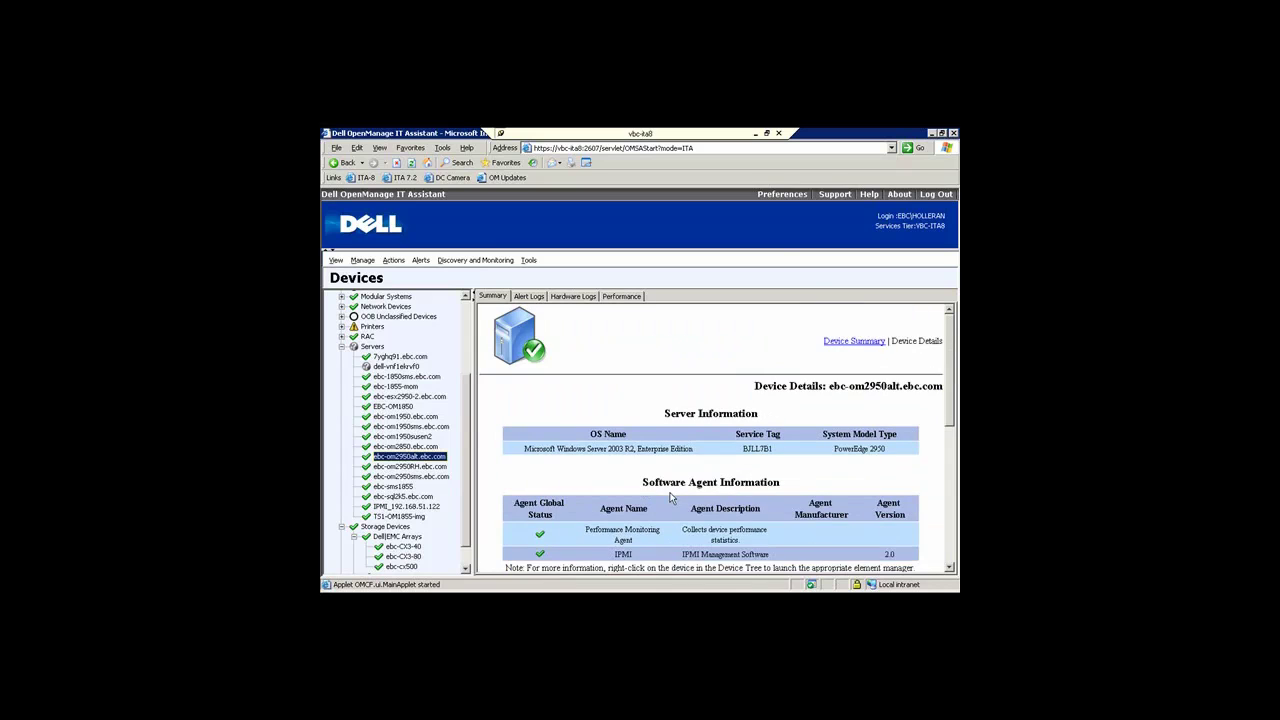
{"action": "left_click", "coordinate": [950, 568]}
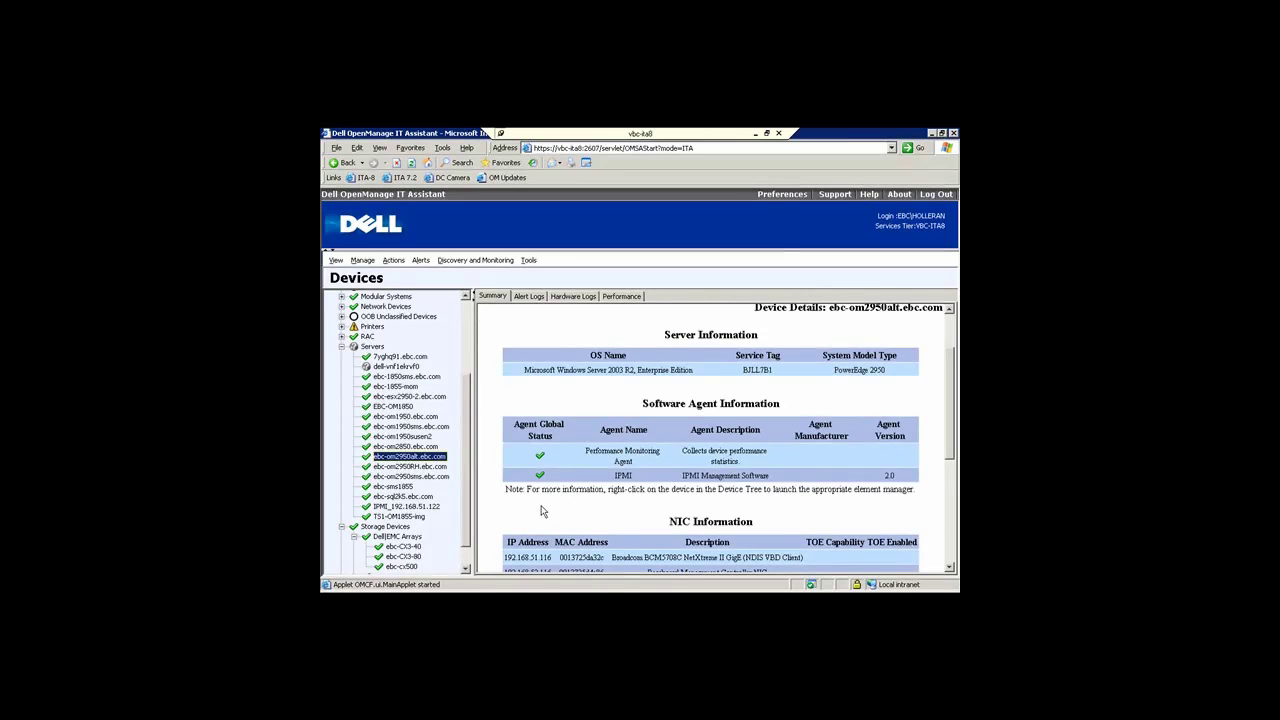
{"action": "right_click", "coordinate": [410, 457]}
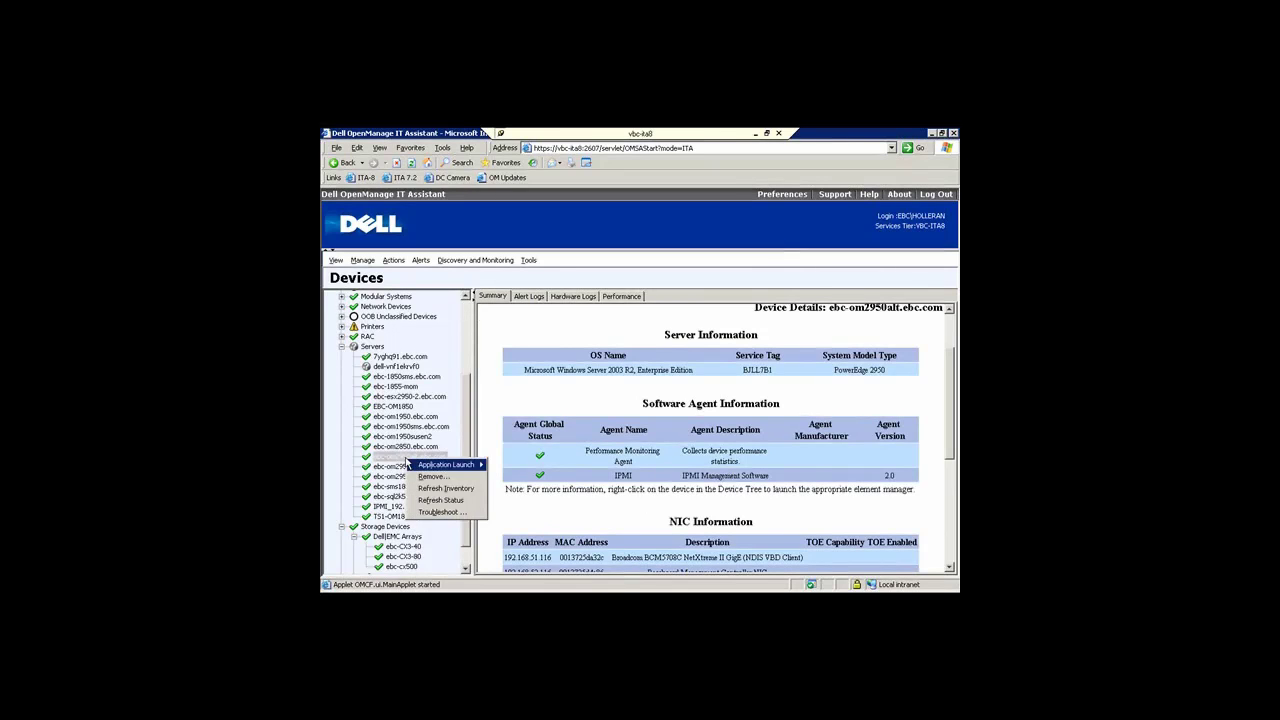
{"action": "left_click", "coordinate": [437, 513]}
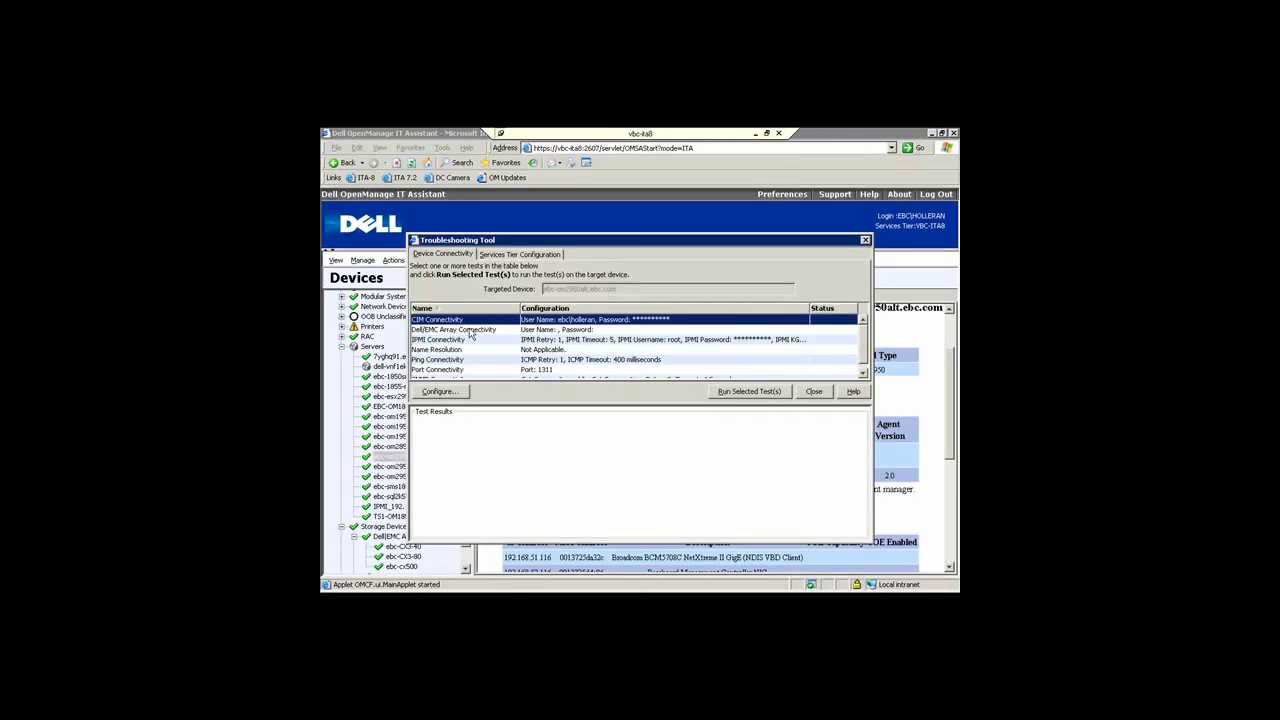
Select the Ping, Port and SNMP Connectivity tests and run them
{"action": "left_click", "coordinate": [471, 330]}
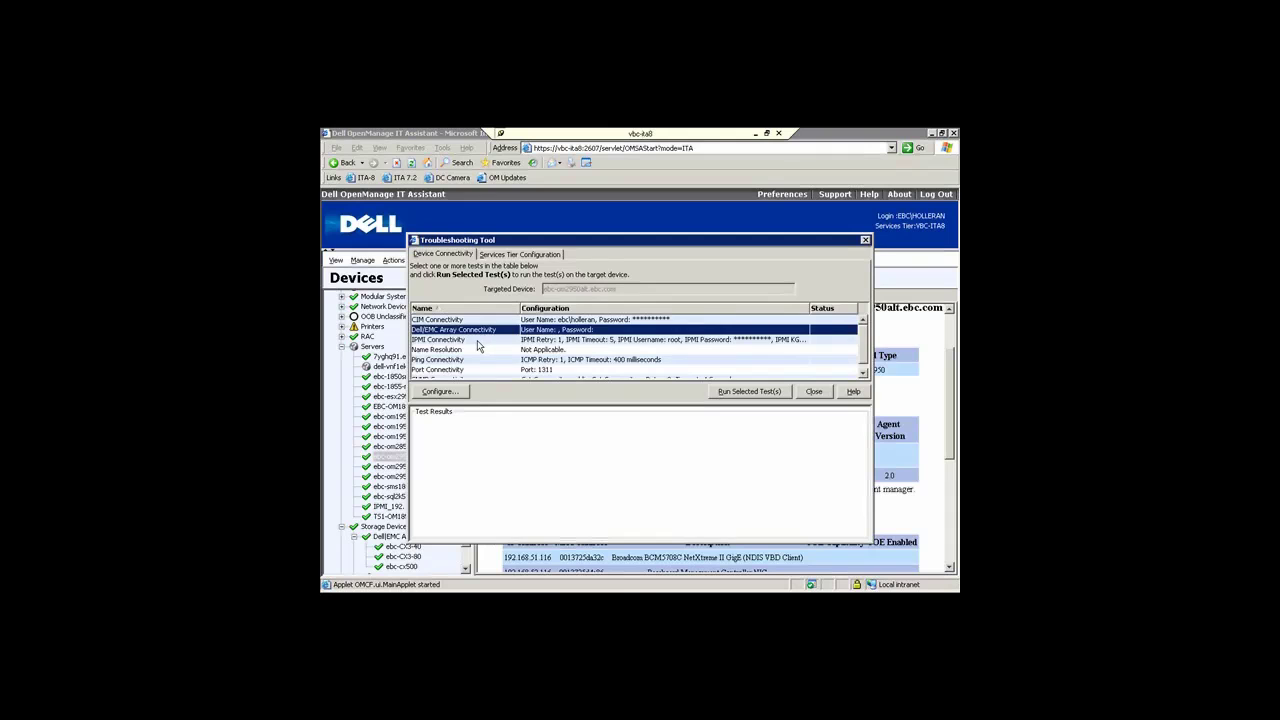
{"action": "left_click", "coordinate": [478, 341]}
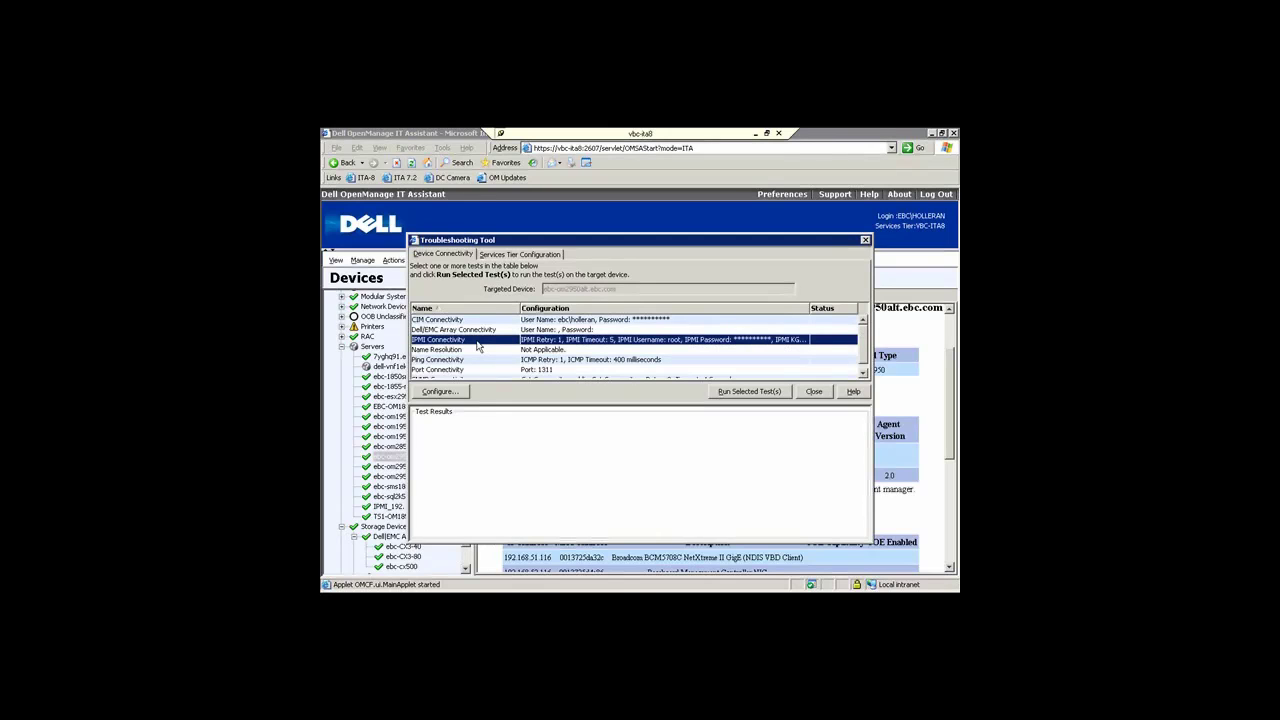
{"action": "left_click", "coordinate": [480, 351]}
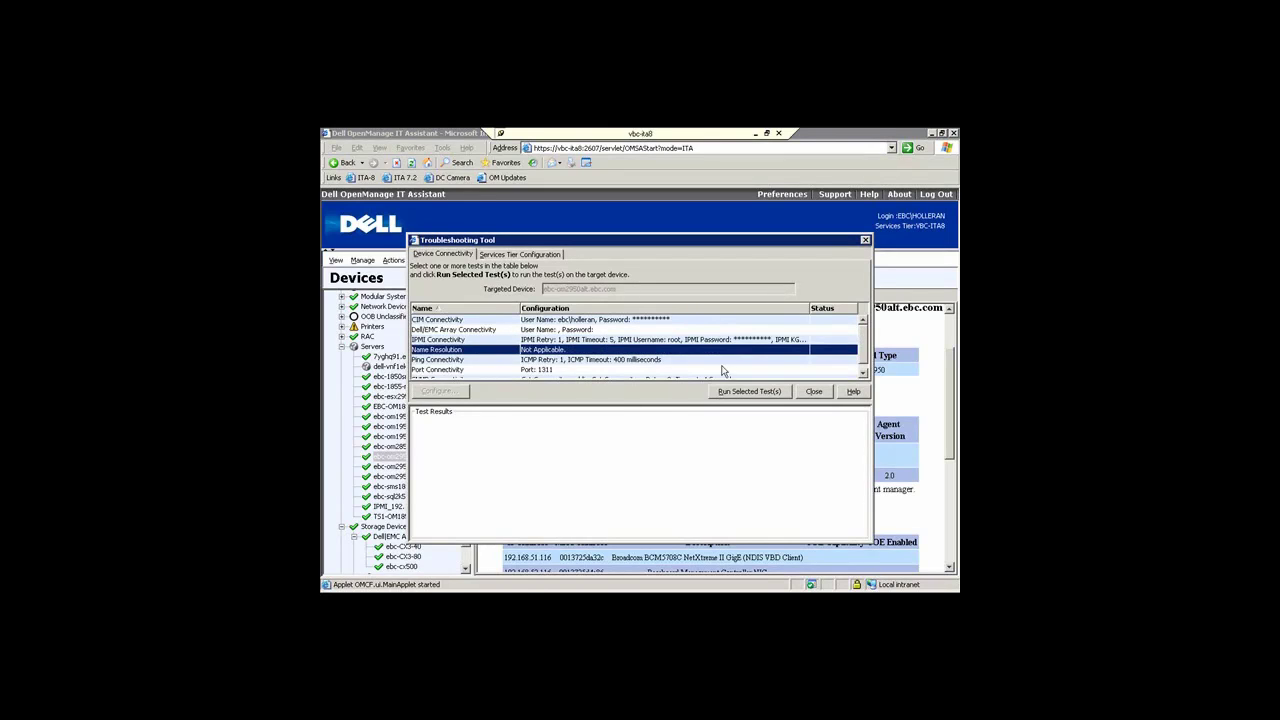
{"action": "left_click", "coordinate": [865, 374]}
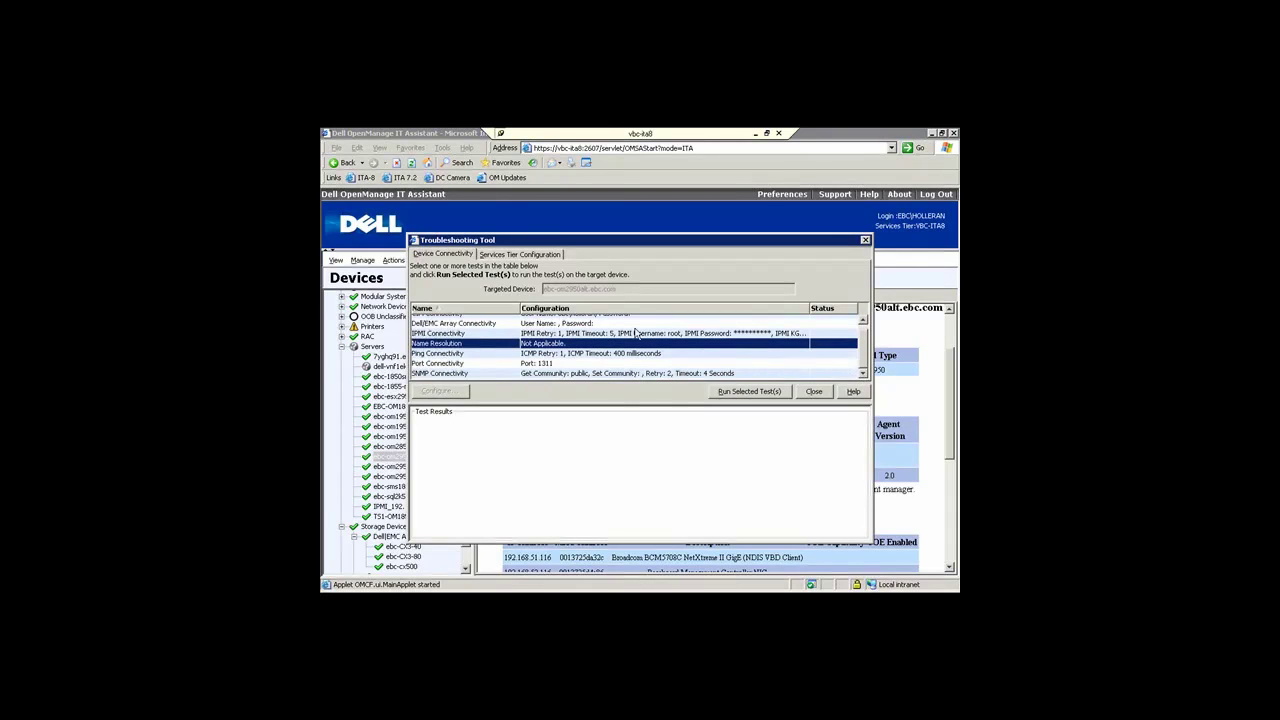
{"action": "left_click", "coordinate": [472, 355]}
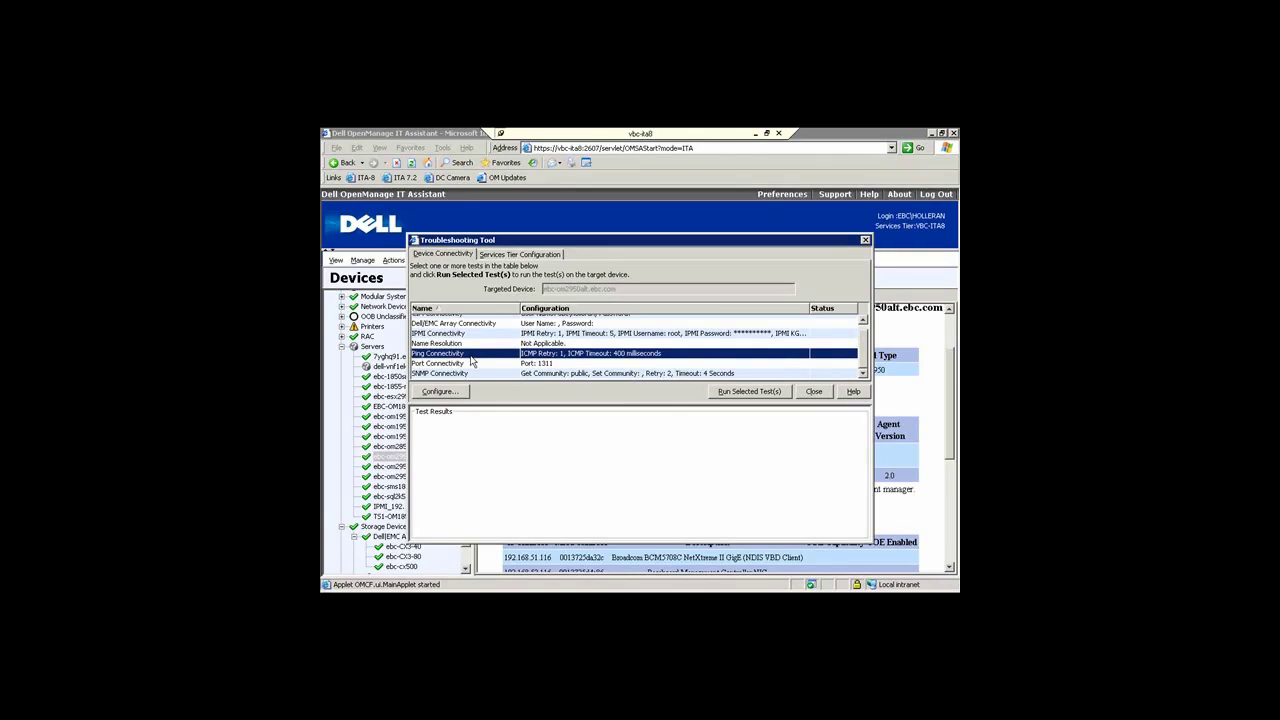
{"action": "left_click", "coordinate": [467, 364]}
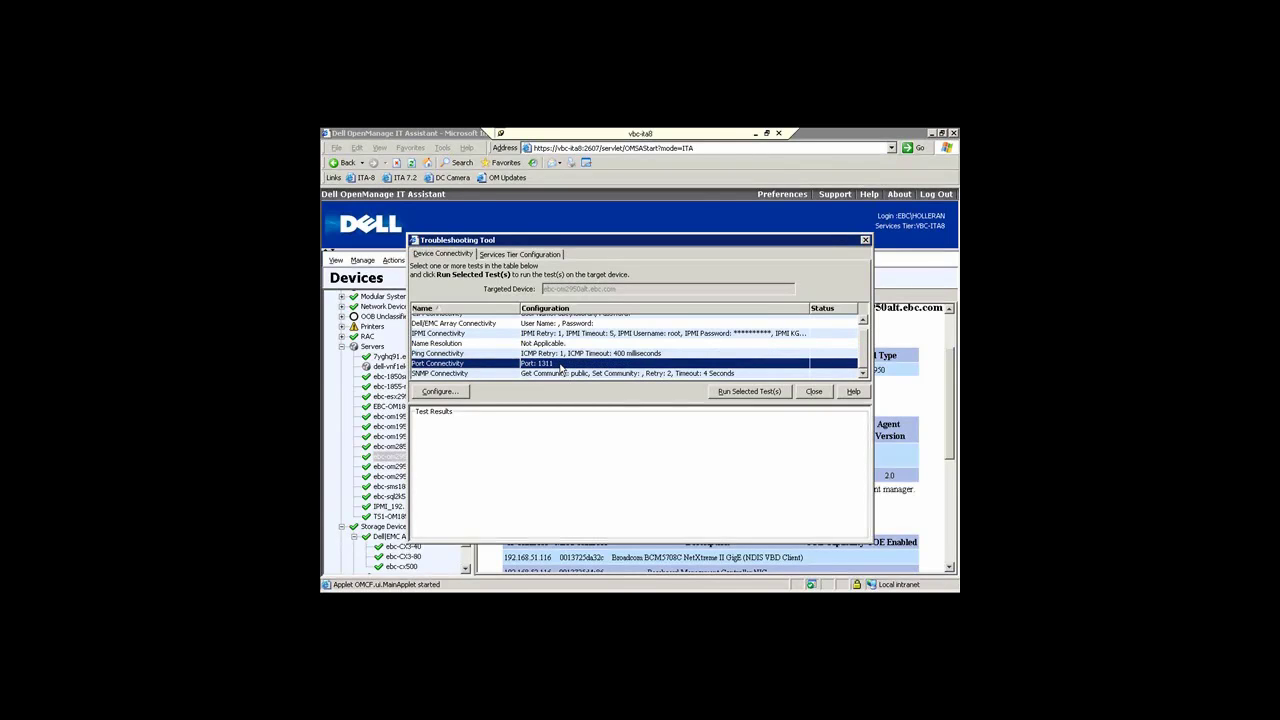
{"action": "left_click", "coordinate": [481, 374]}
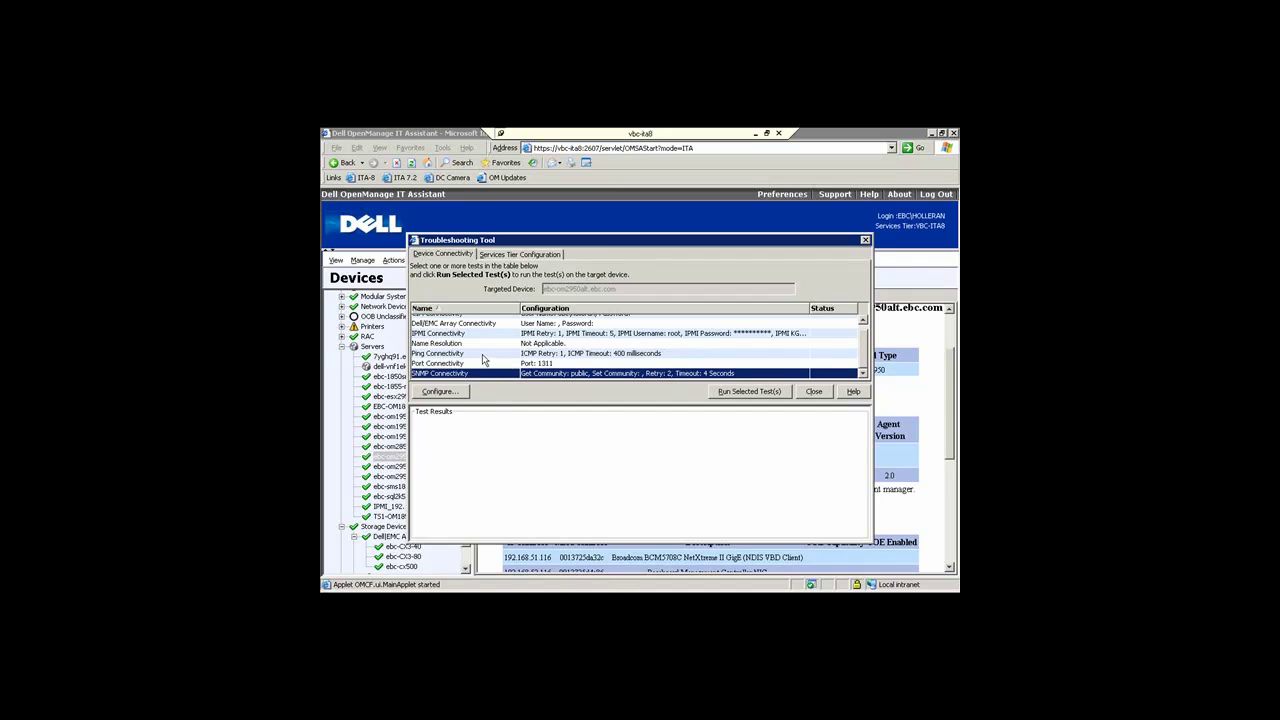
{"action": "left_click", "coordinate": [481, 353], "text": "shift"}
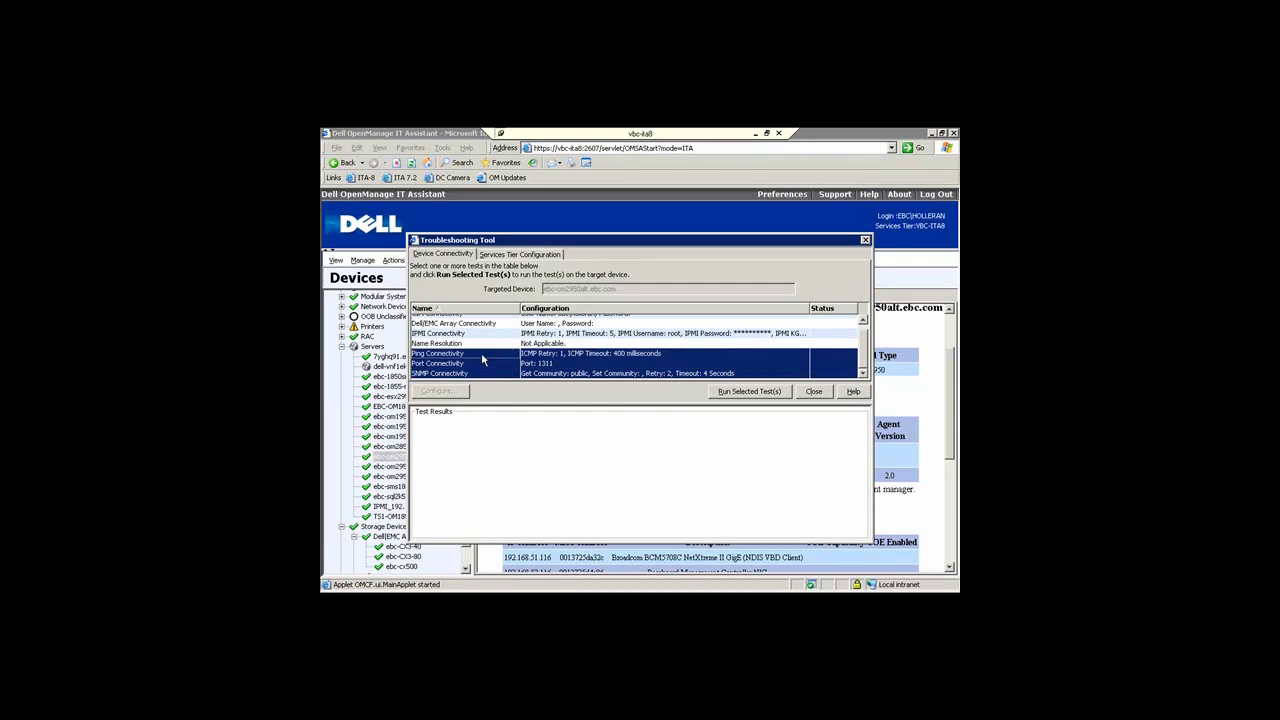
{"action": "left_click", "coordinate": [748, 392]}
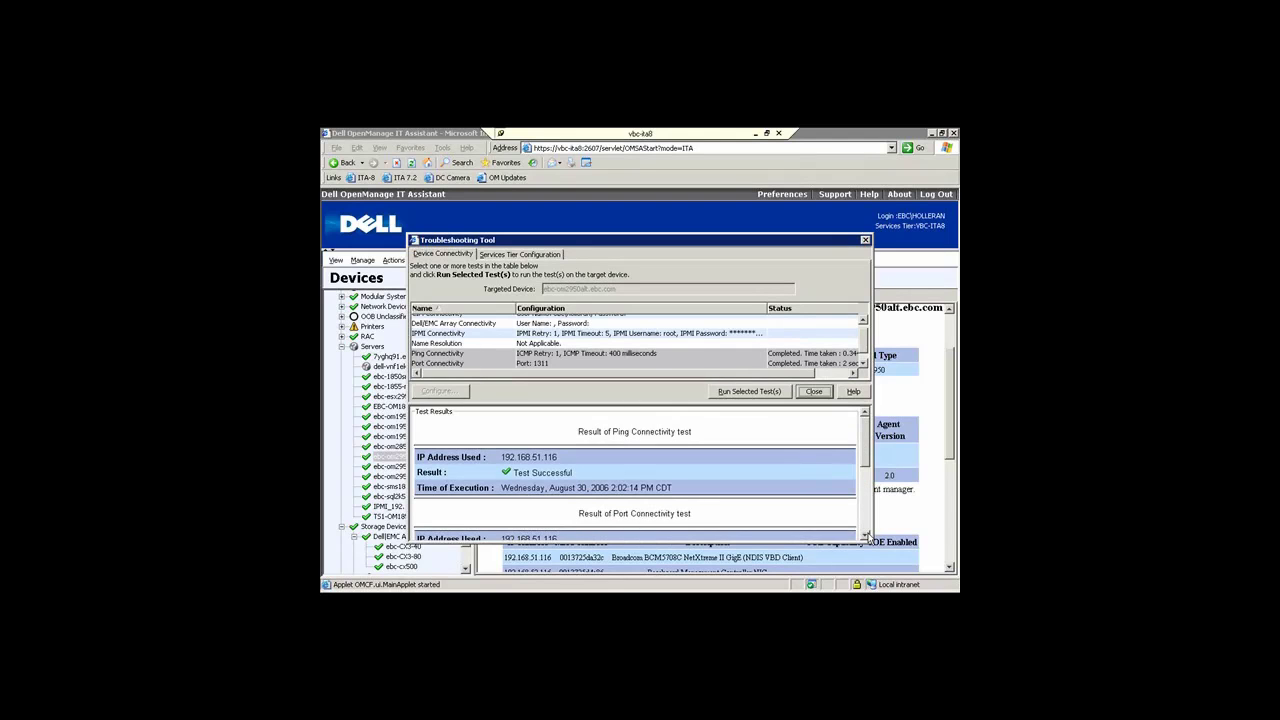
Read the Port Connectivity failure and SNMP success (community public, mib2), then close the Troubleshooting Tool
{"action": "left_click", "coordinate": [867, 536]}
{"action": "scroll", "coordinate": [867, 536], "scroll_direction": "down", "scroll_amount": 5}
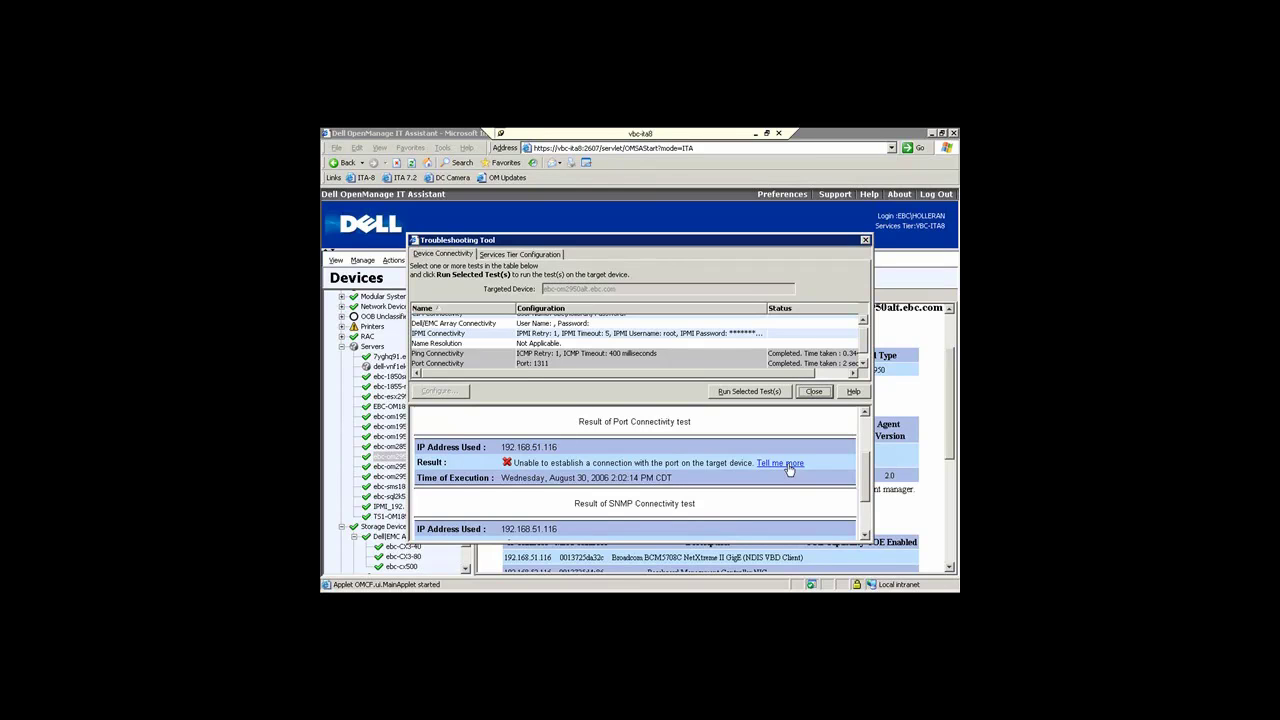
{"action": "left_click", "coordinate": [865, 536]}
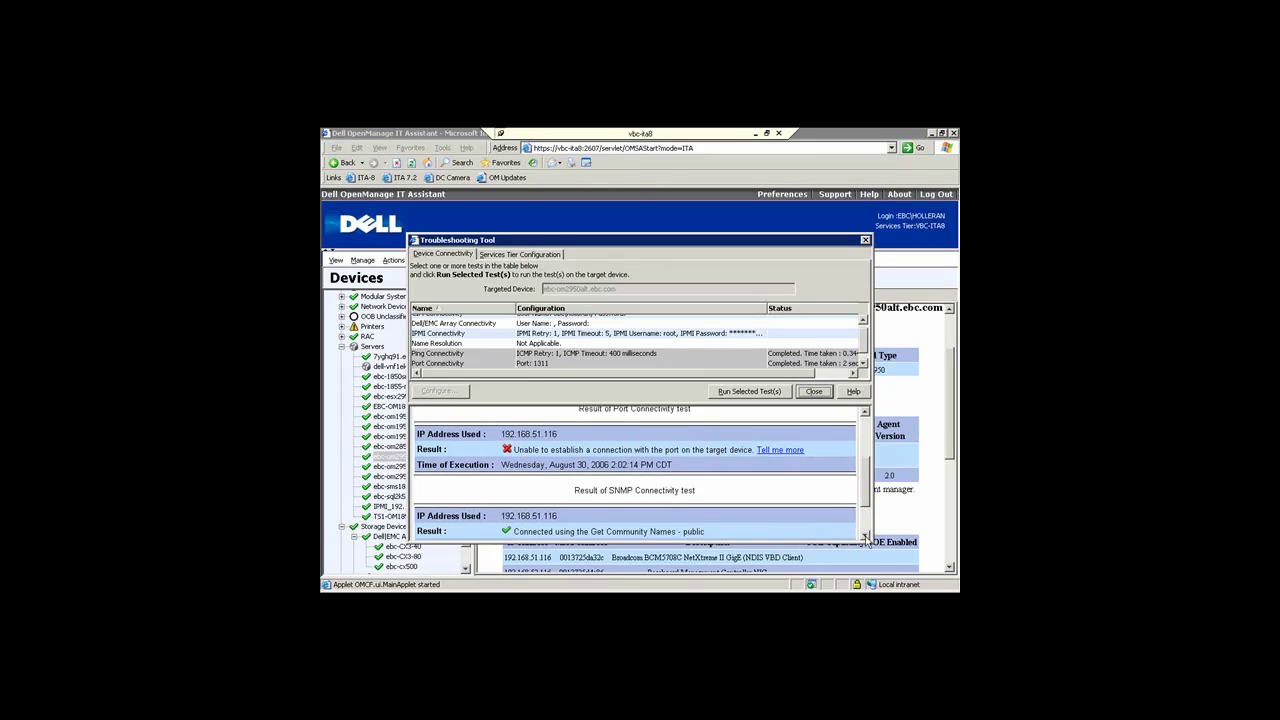
{"action": "left_click", "coordinate": [865, 536]}
{"action": "left_click", "coordinate": [865, 536]}
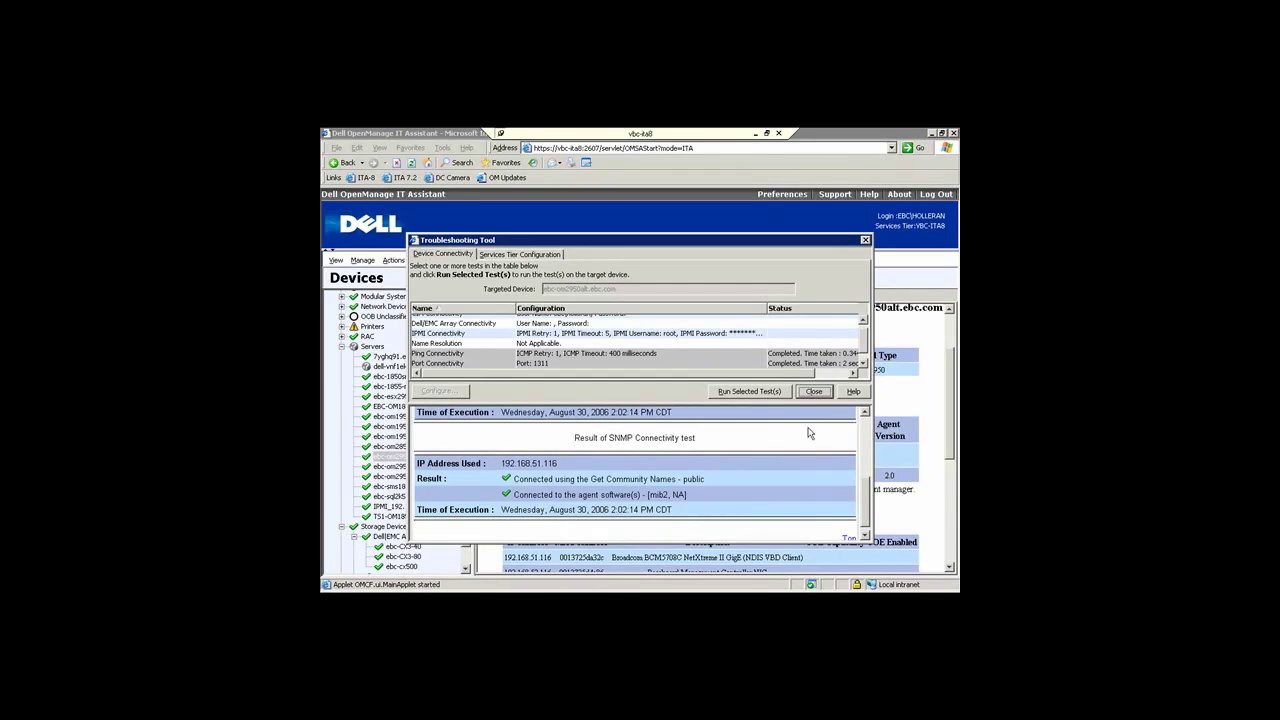
{"action": "left_click", "coordinate": [812, 394]}
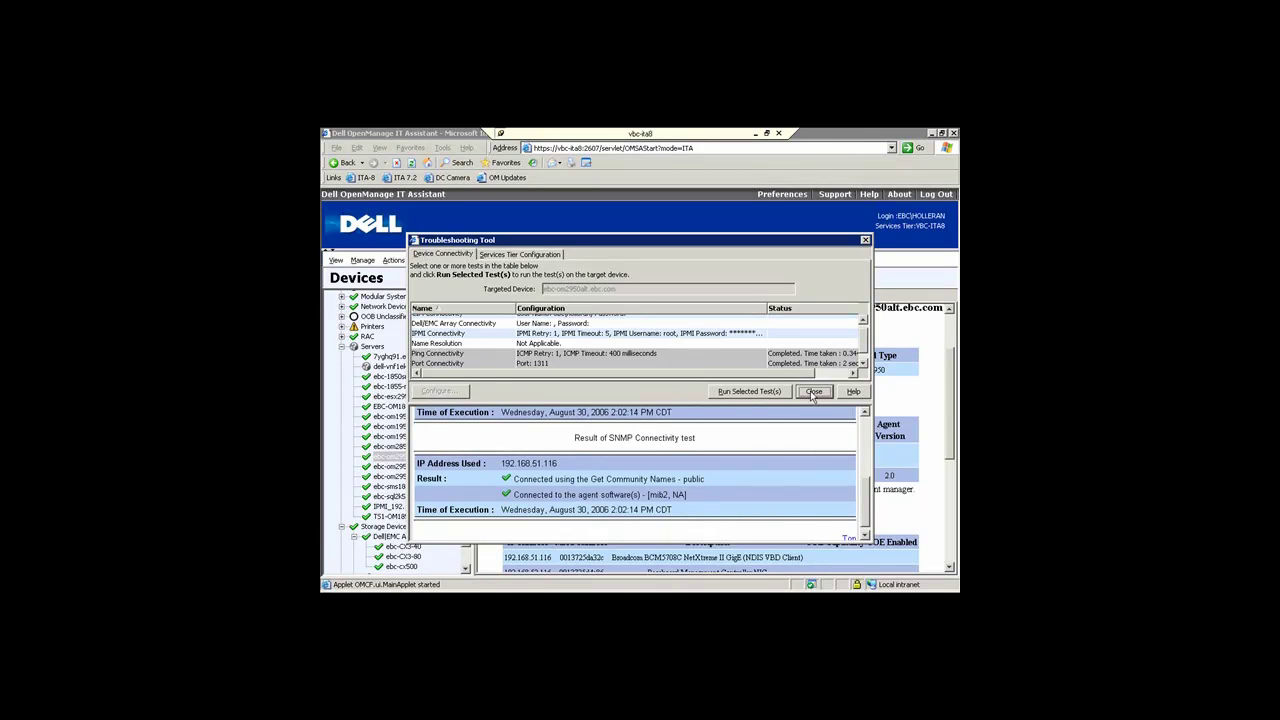